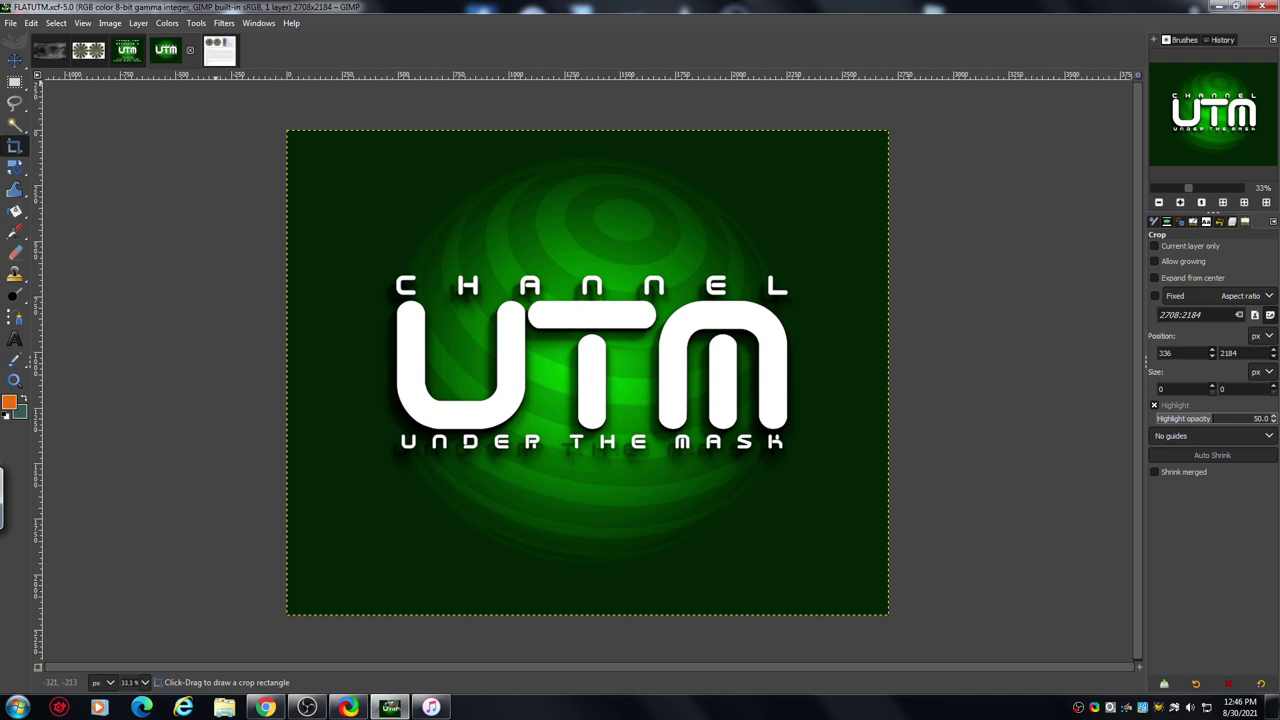
# Bring up the 'Callisto maps info' hemispherical globes page and dismiss the Windows activation notice.
pyautogui.click(219, 50)
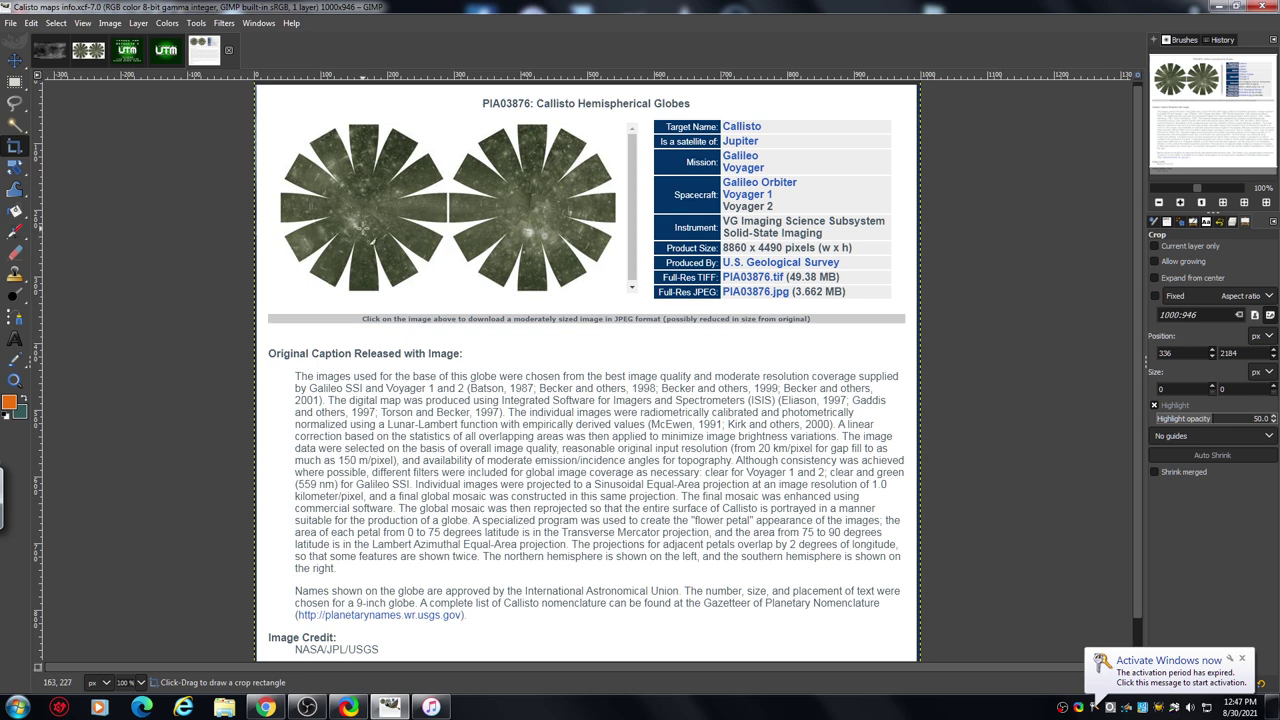
pyautogui.click(1244, 667)
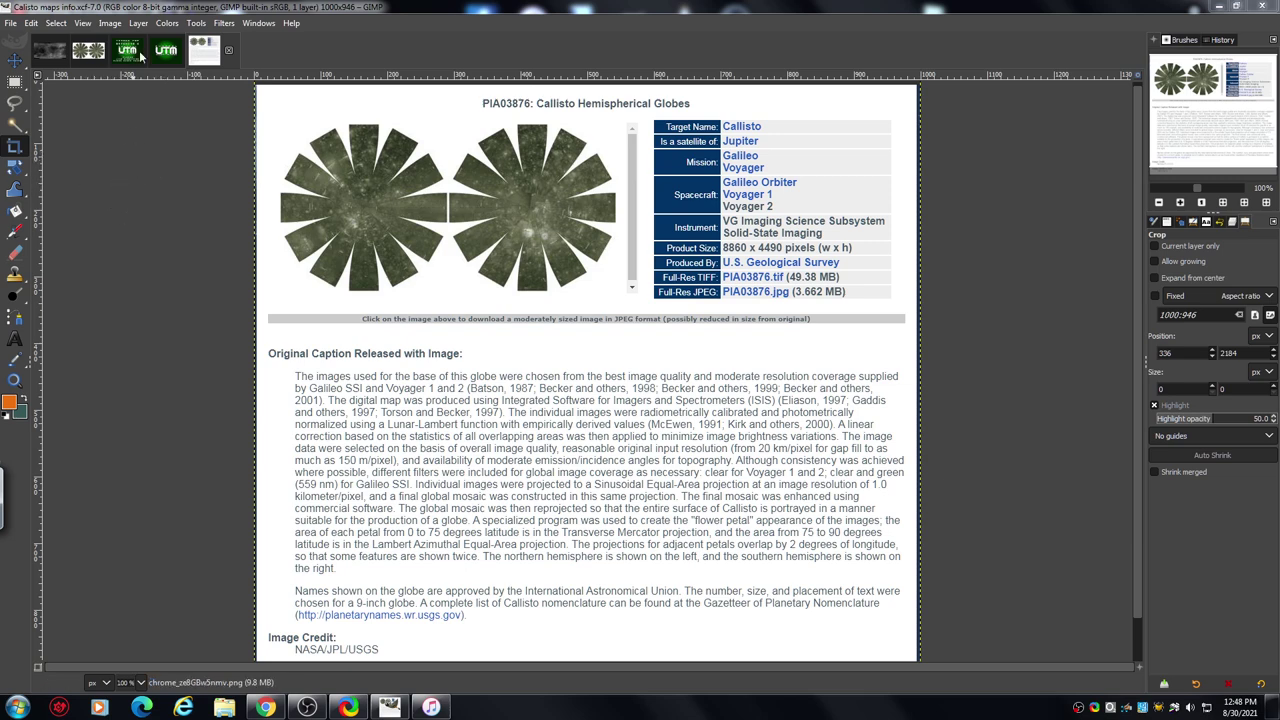
# Save the full two-globe Callisto image as 'PIA03876 CALISTO full image2.xcf' in TUTORIALS.
pyautogui.click(86, 58)
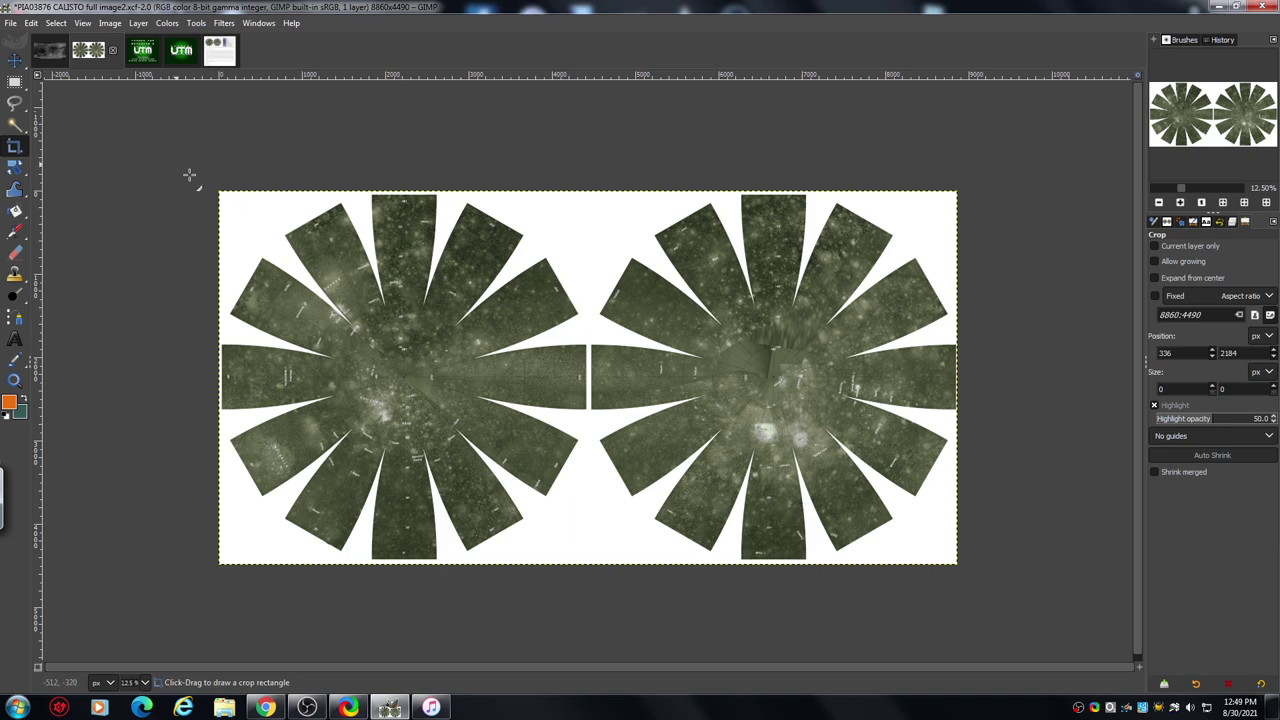
pyautogui.click(14, 24)
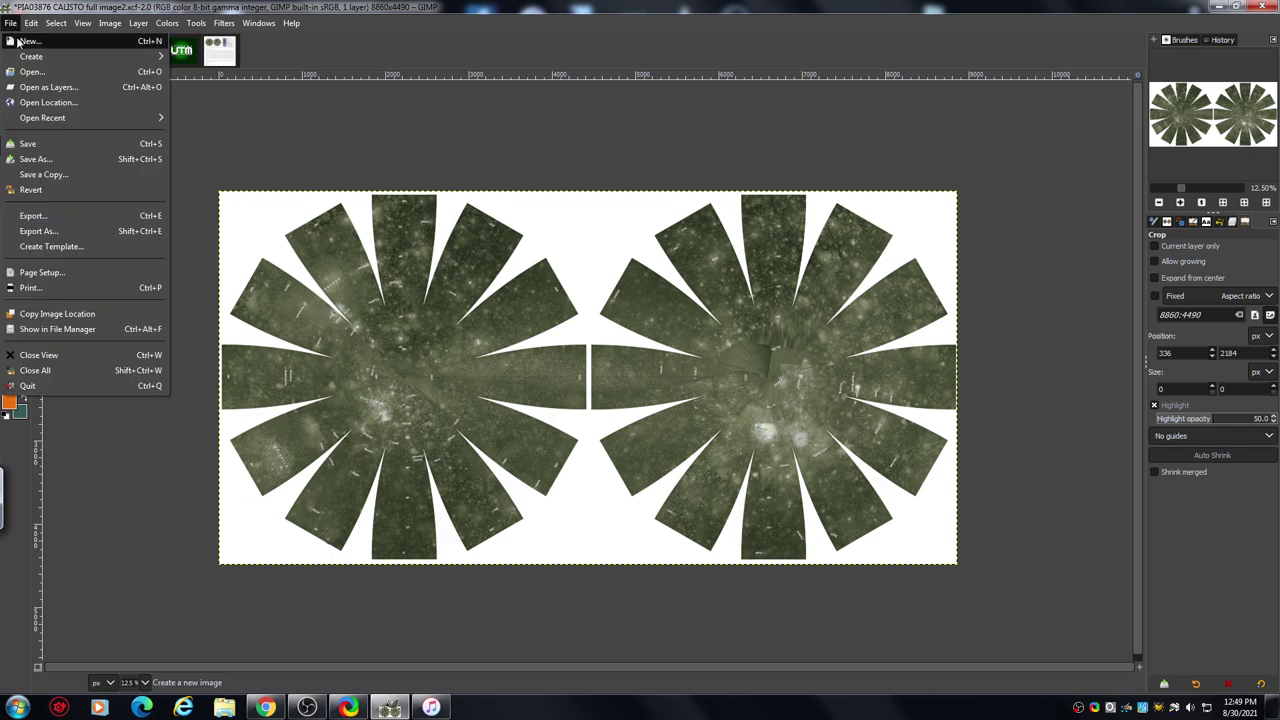
pyautogui.click(90, 160)
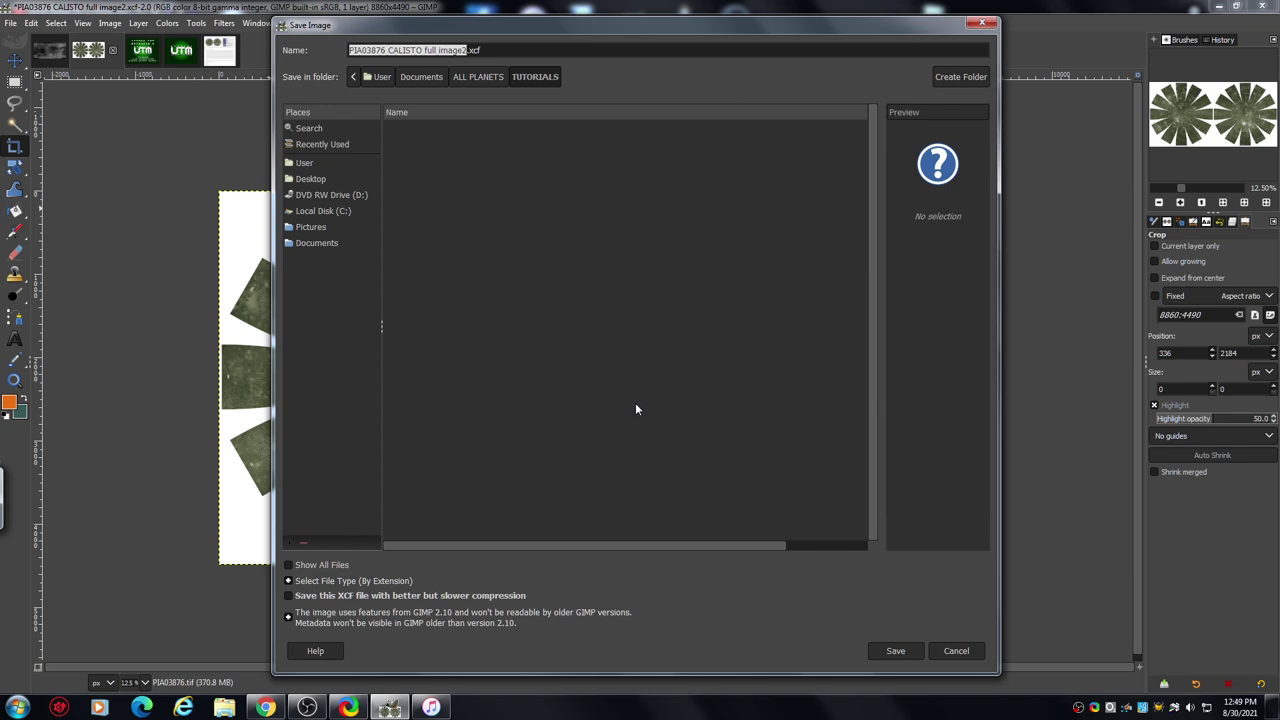
pyautogui.click(892, 651)
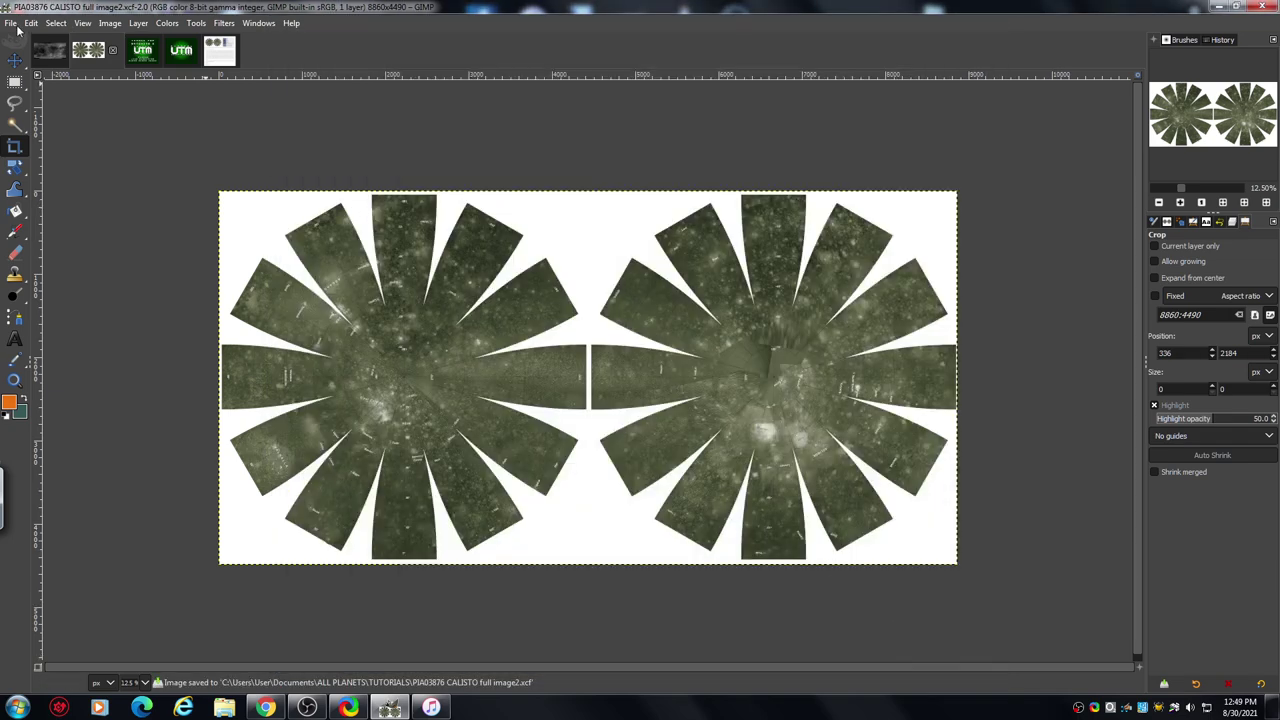
pyautogui.click(17, 30)
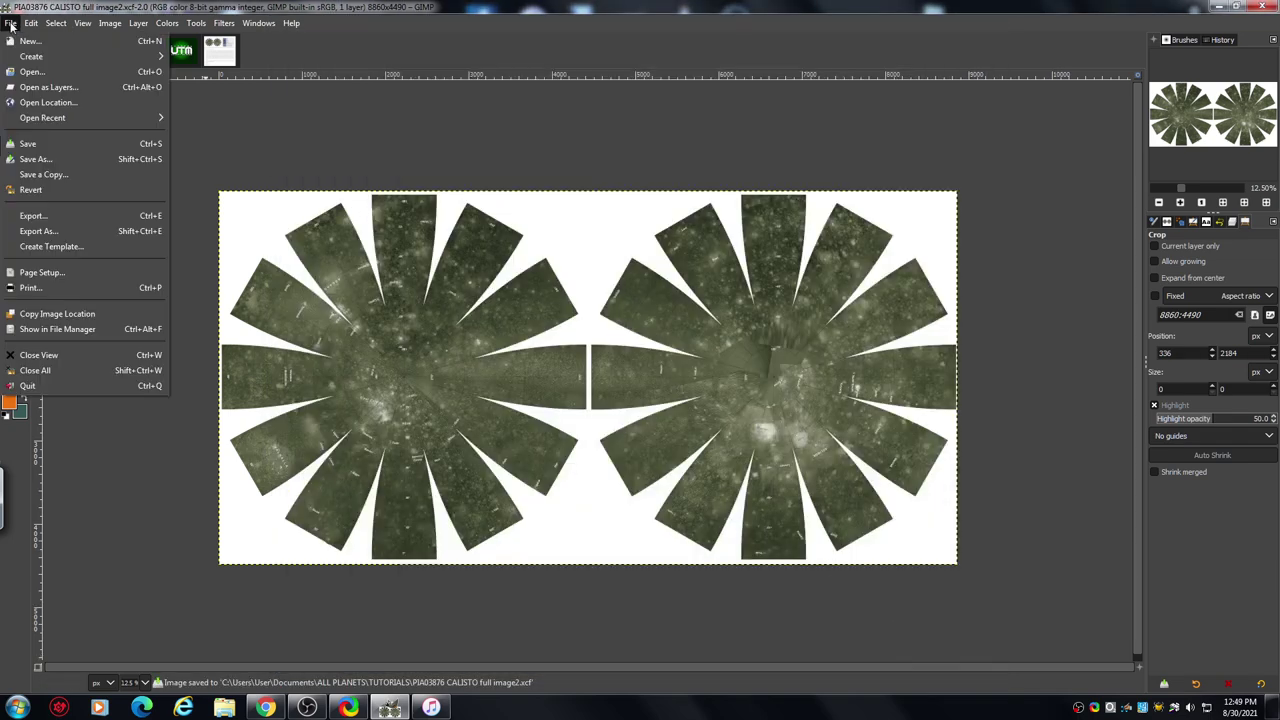
pyautogui.click(78, 158)
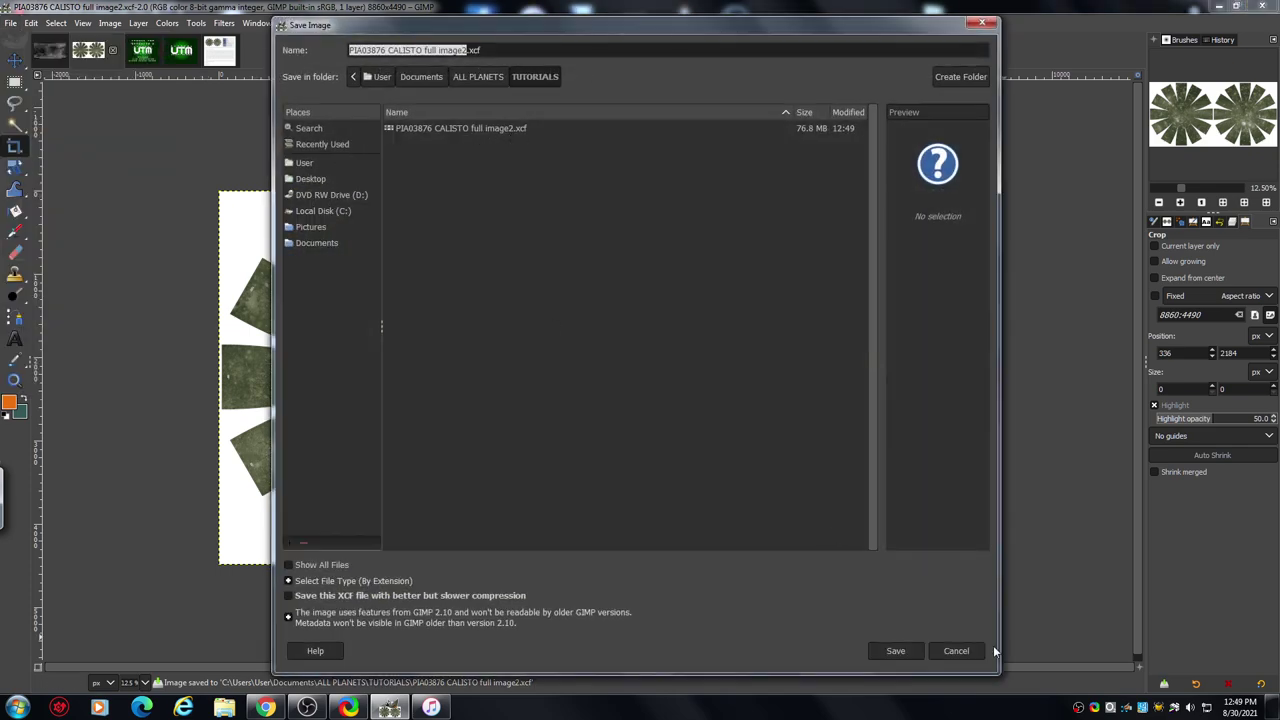
pyautogui.click(958, 652)
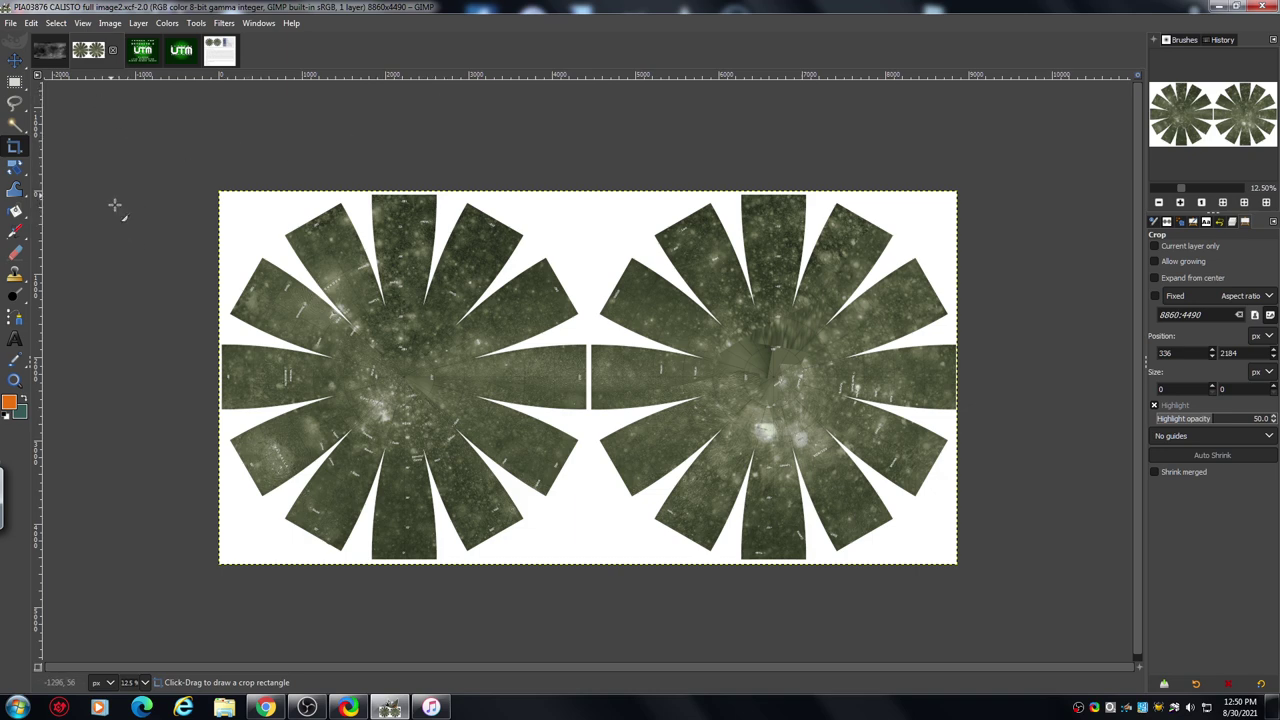
pyautogui.click(31, 24)
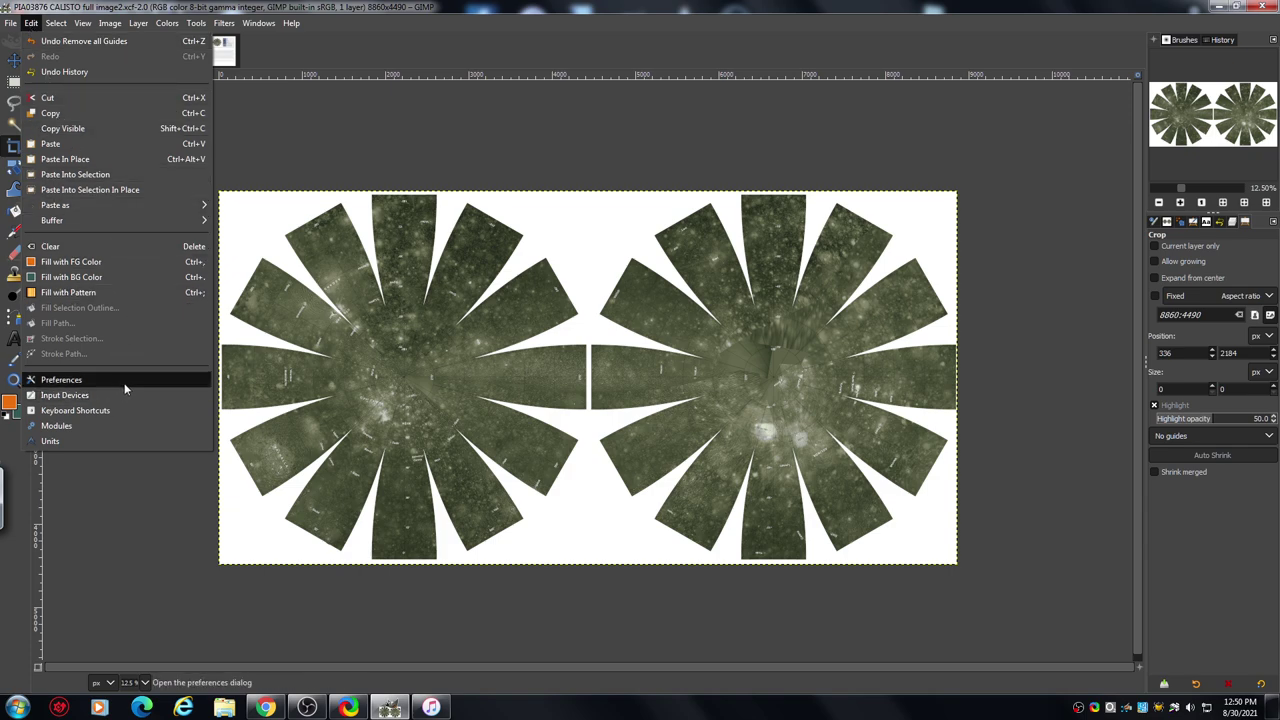
pyautogui.click(125, 540)
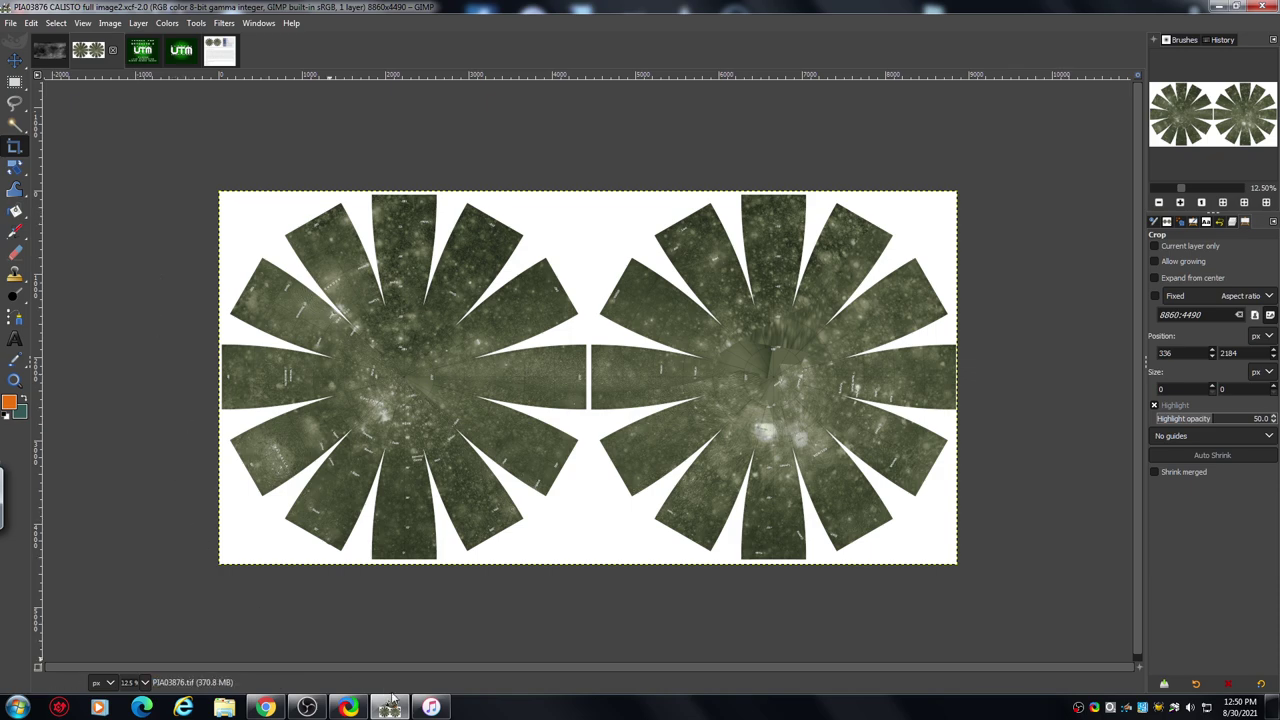
pyautogui.click(430, 707)
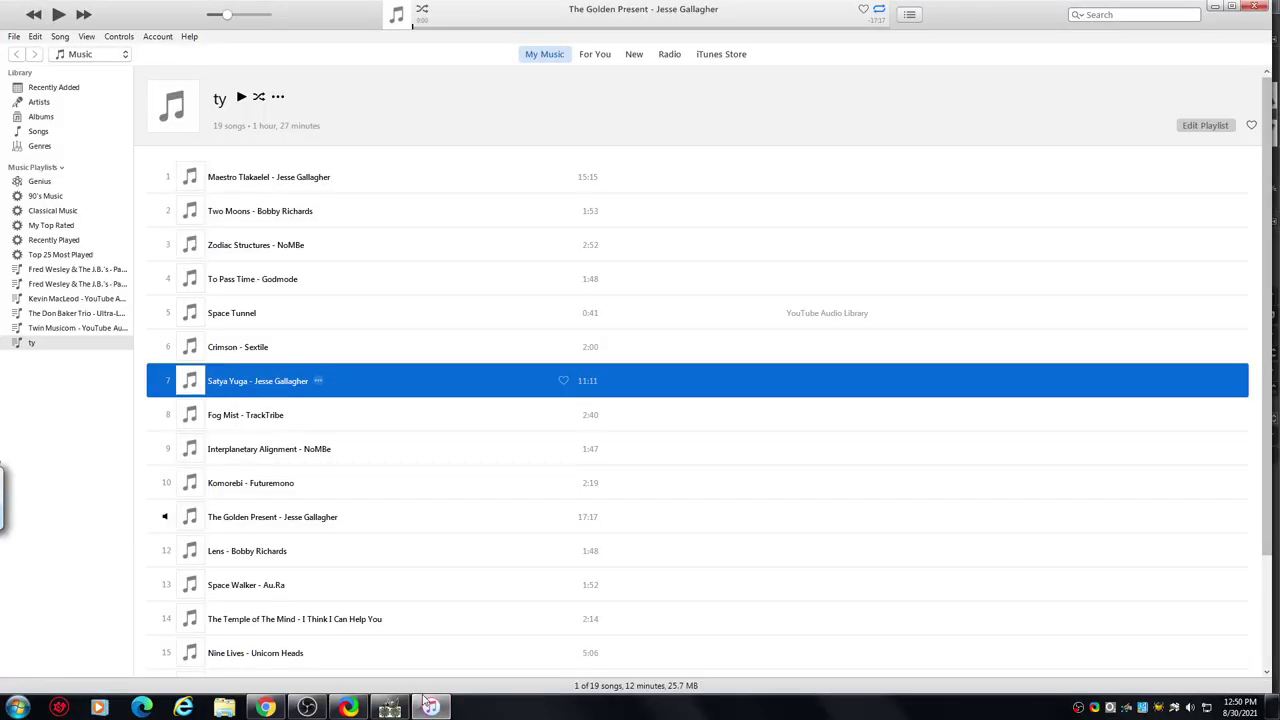
pyautogui.click(430, 707)
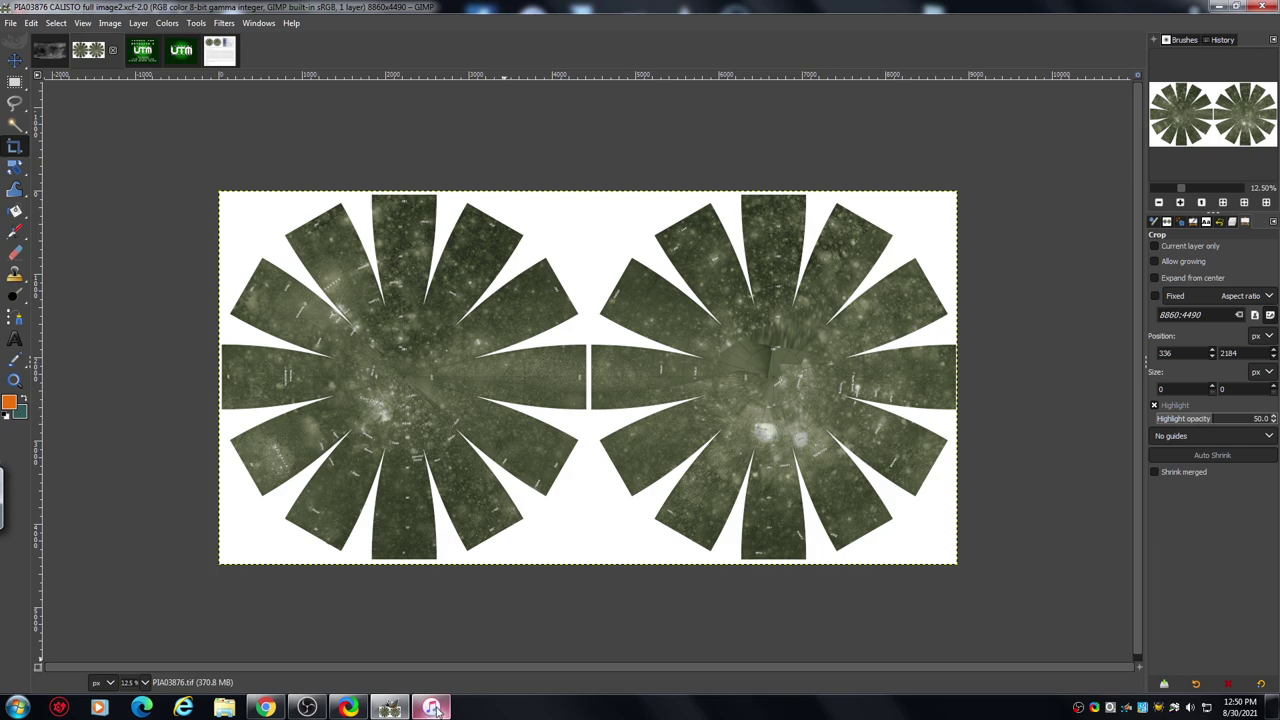
pyautogui.moveTo(433, 709)
pyautogui.click(430, 680)
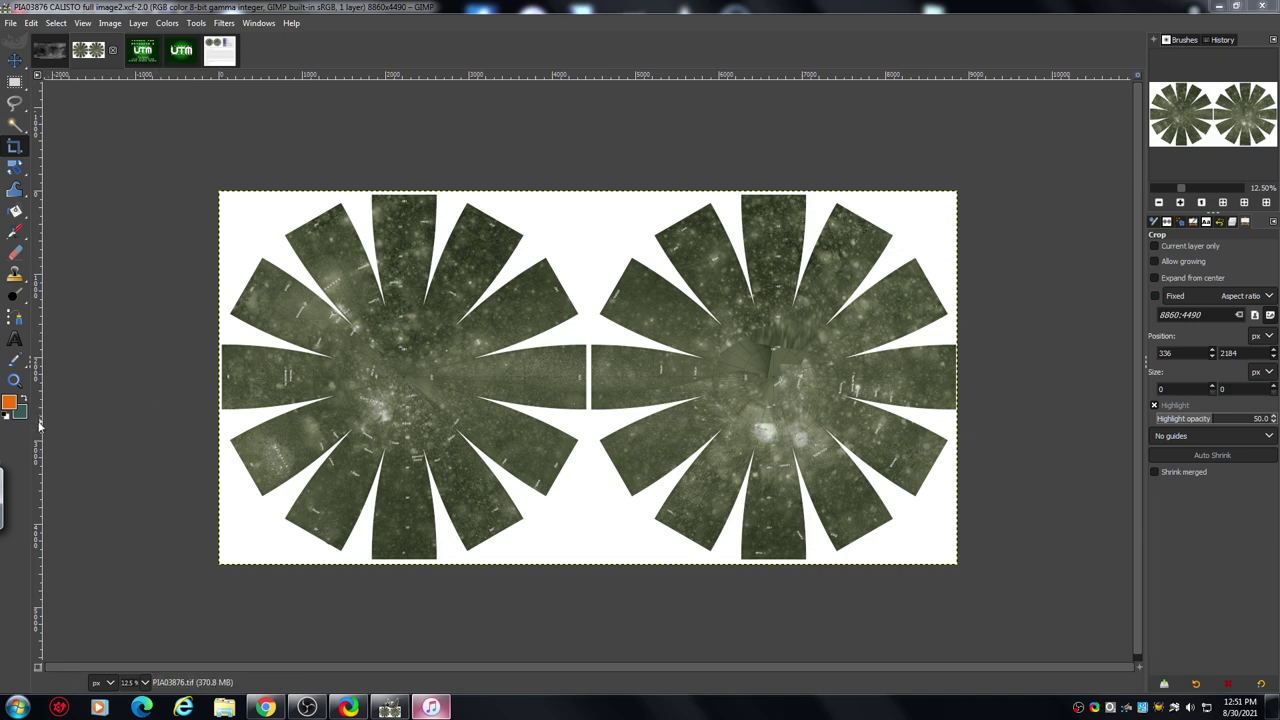
# Place a vertical guide at about 4424 px between the two Callisto globes.
pyautogui.moveTo(40, 426); pyautogui.dragTo(590, 446)
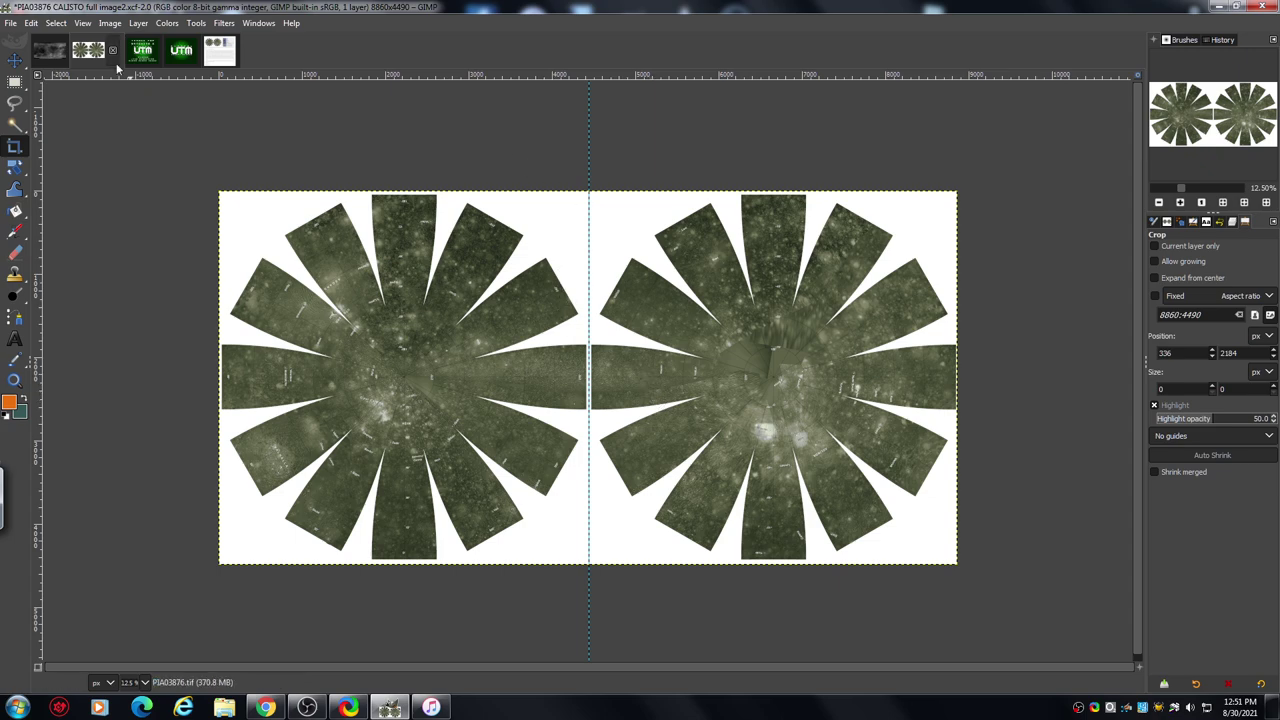
pyautogui.click(50, 52)
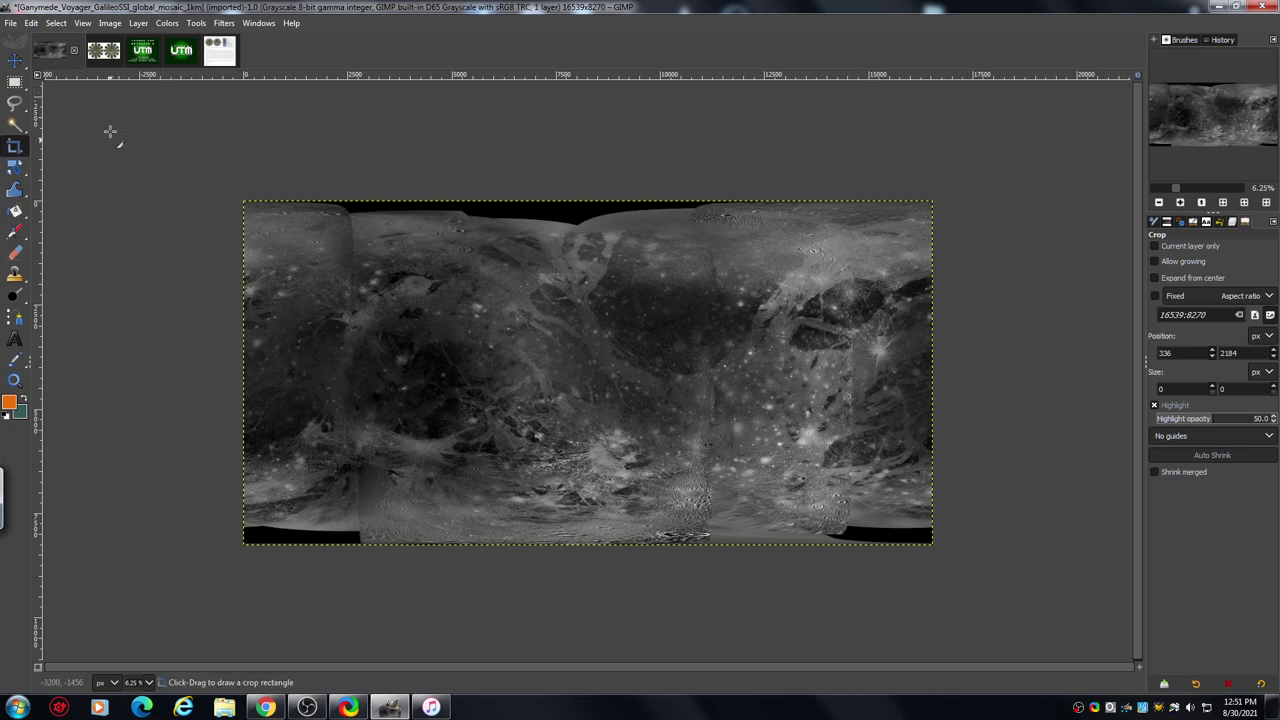
pyautogui.click(110, 60)
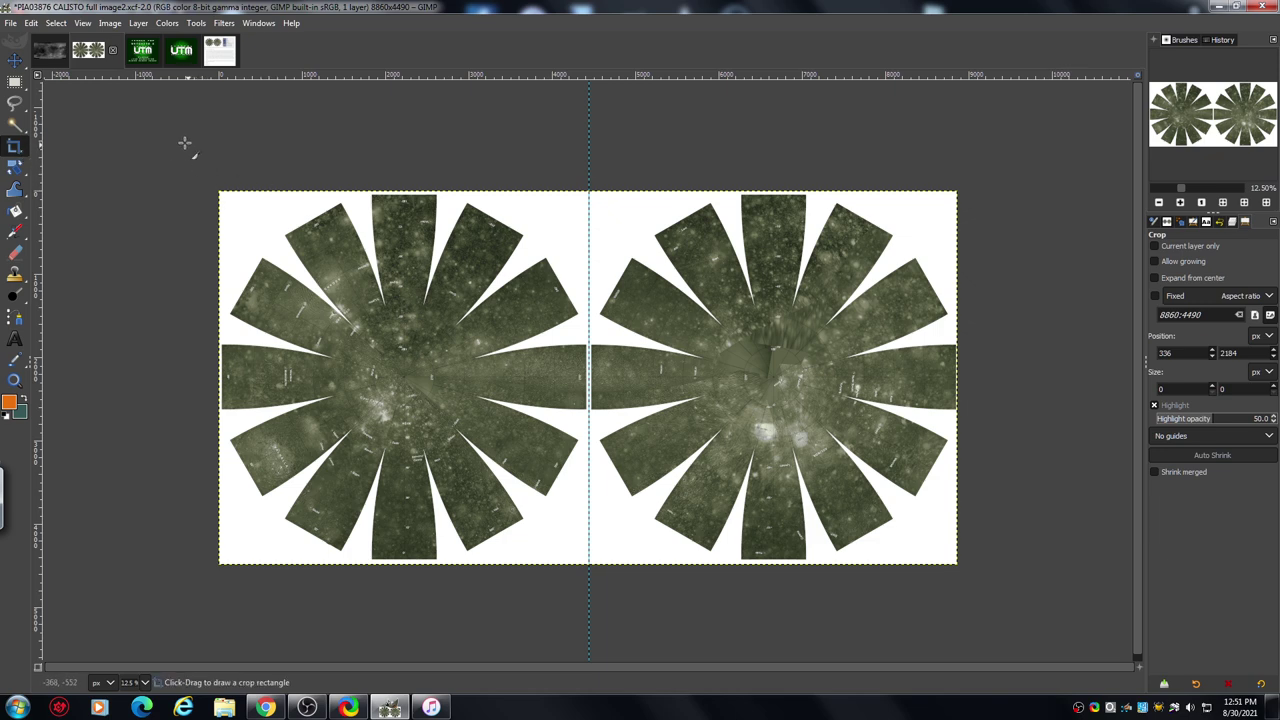
# Crop to the left globe up to the guide and save as 'PIA03876 CALISTO LEFTSIDE.xcf'.
pyautogui.moveTo(218, 190); pyautogui.dragTo(590, 578)
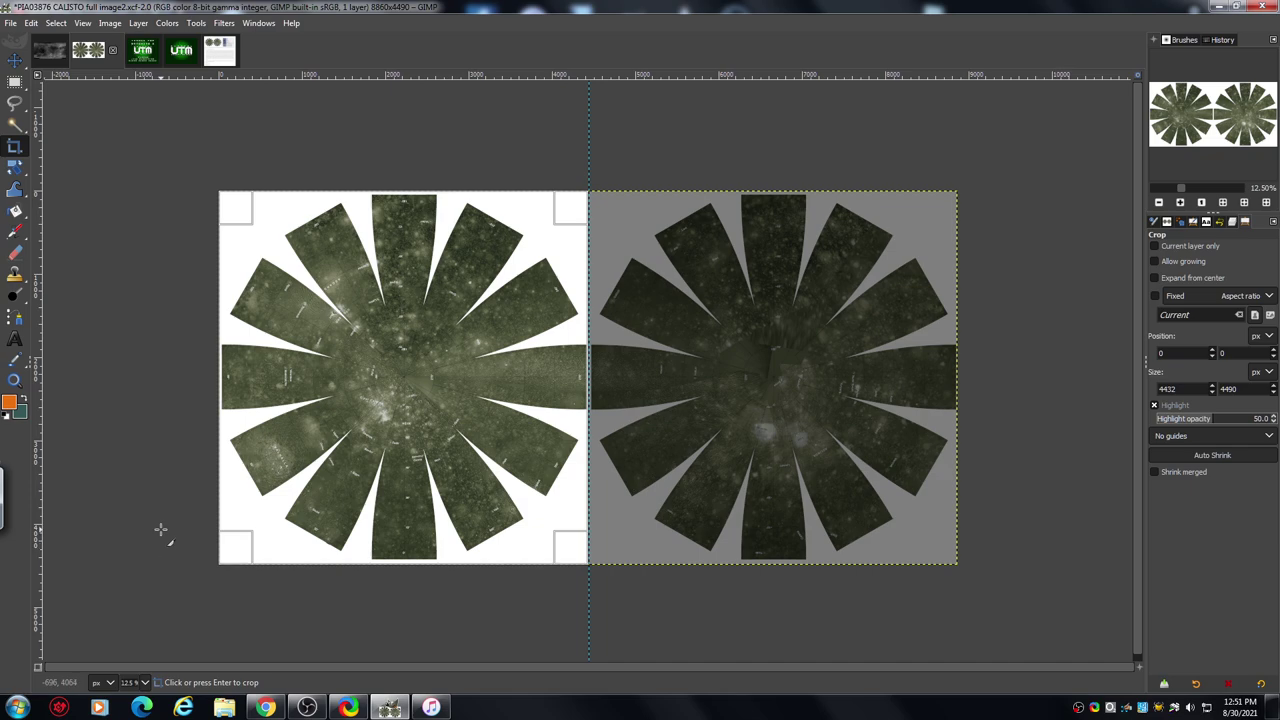
pyautogui.press('Return')
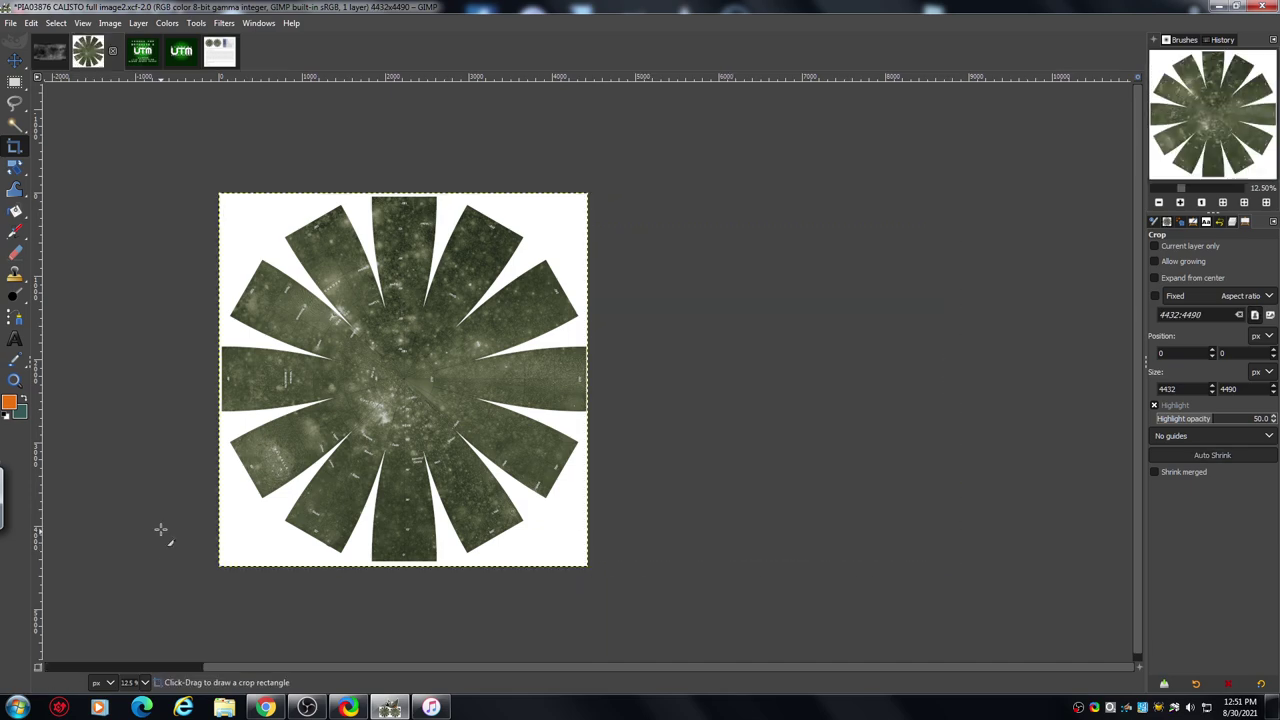
pyautogui.click(10, 22)
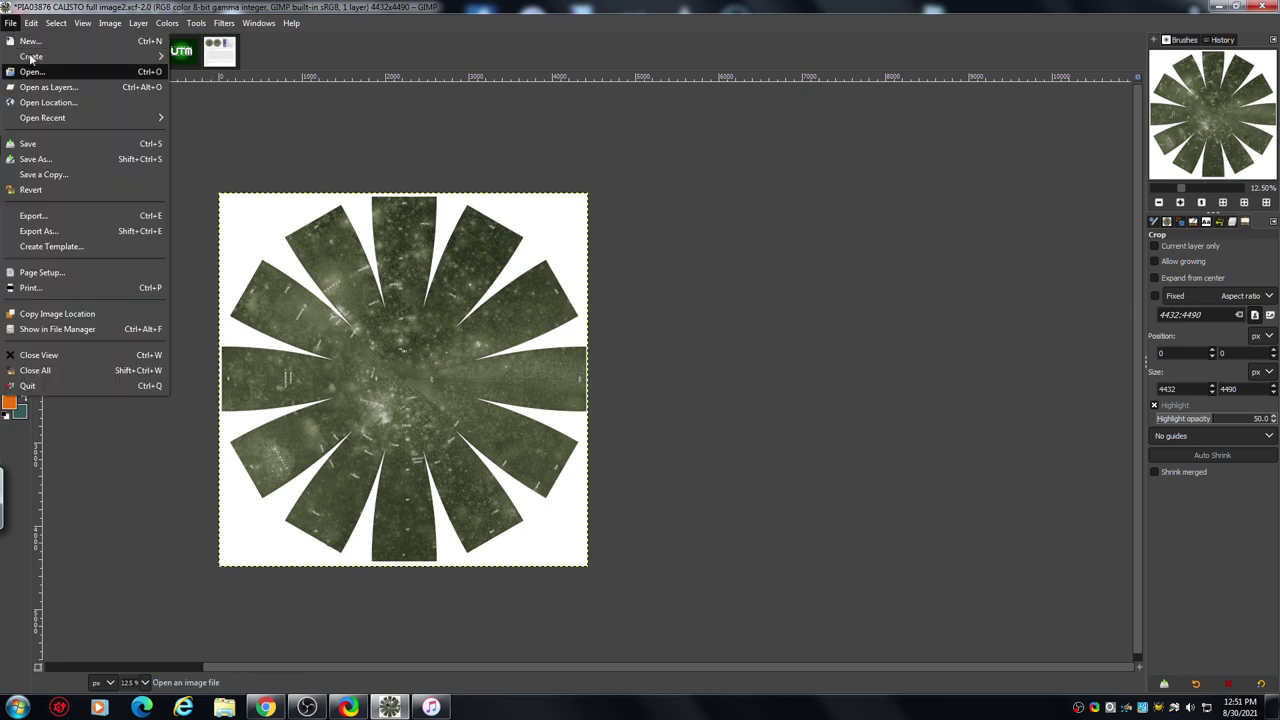
pyautogui.click(67, 162)
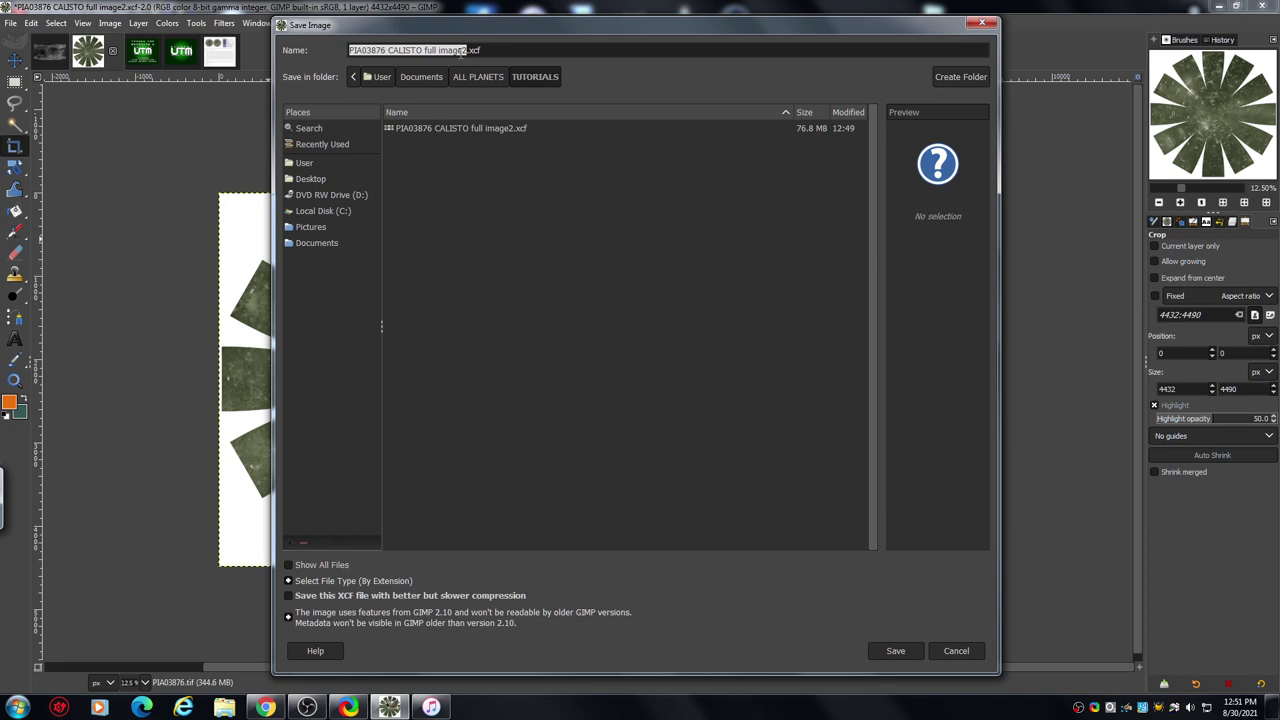
pyautogui.click(490, 49)
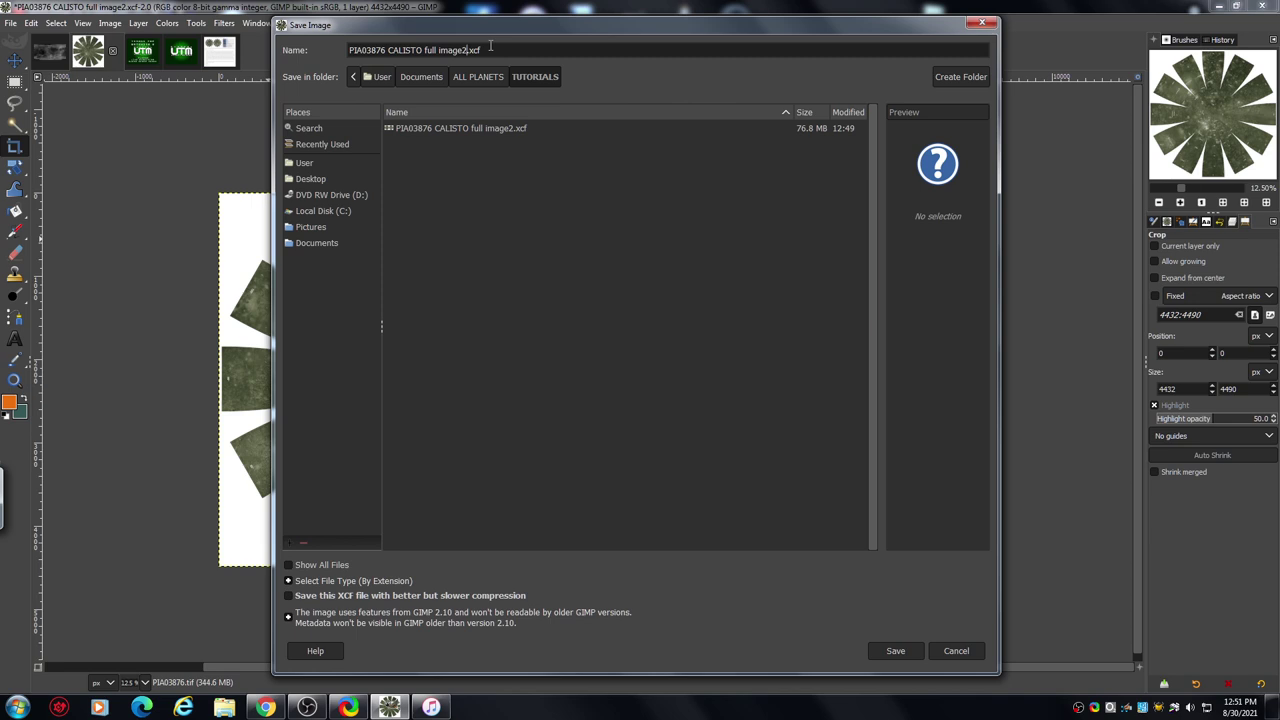
pyautogui.press('BackSpace')
pyautogui.press('BackSpace')
pyautogui.press('BackSpace')
pyautogui.press('BackSpace')
pyautogui.press('BackSpace')
pyautogui.press('BackSpace')
pyautogui.press('BackSpace')
pyautogui.press('BackSpace')
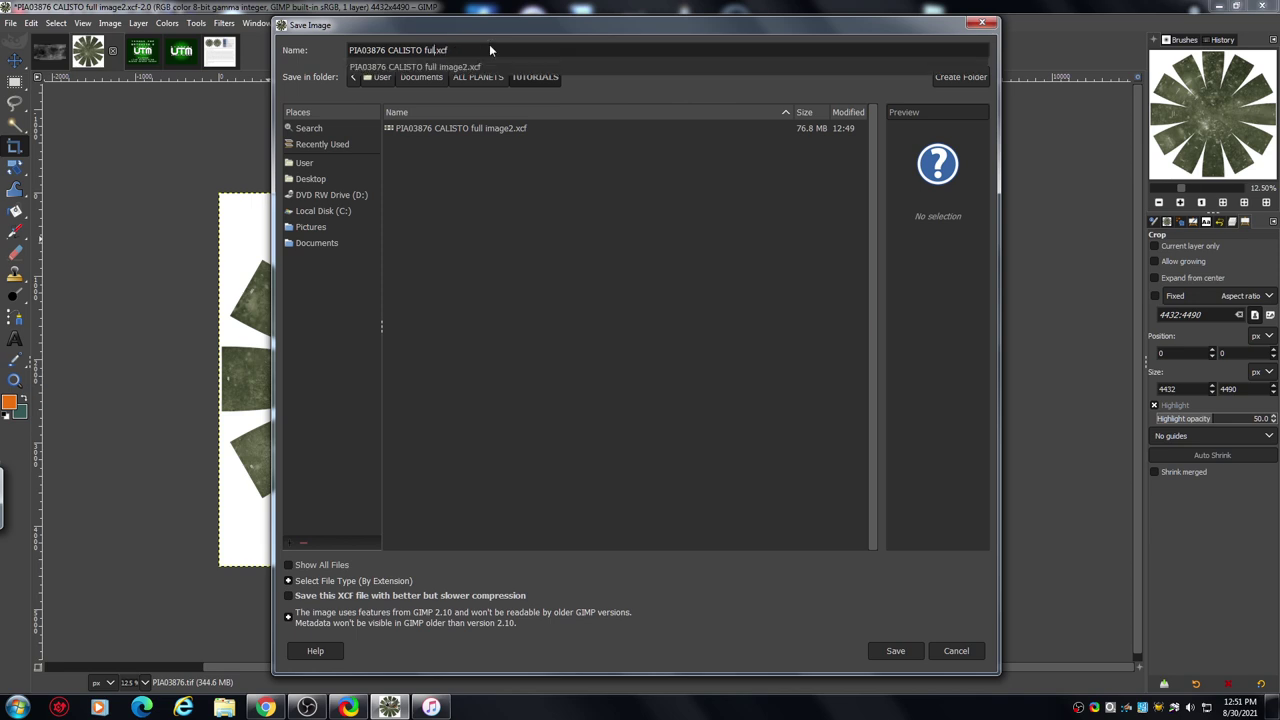
pyautogui.press('BackSpace')
pyautogui.press('BackSpace')
pyautogui.press('BackSpace')
pyautogui.write('L')
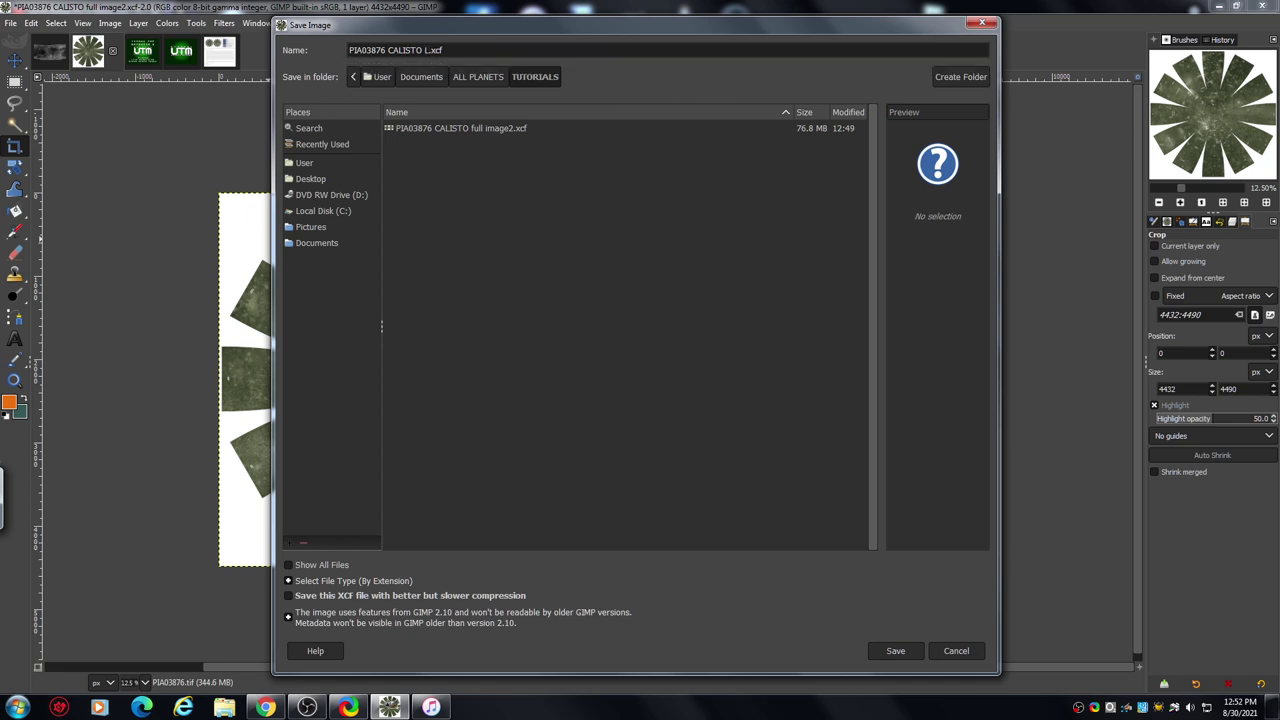
pyautogui.press('BackSpace')
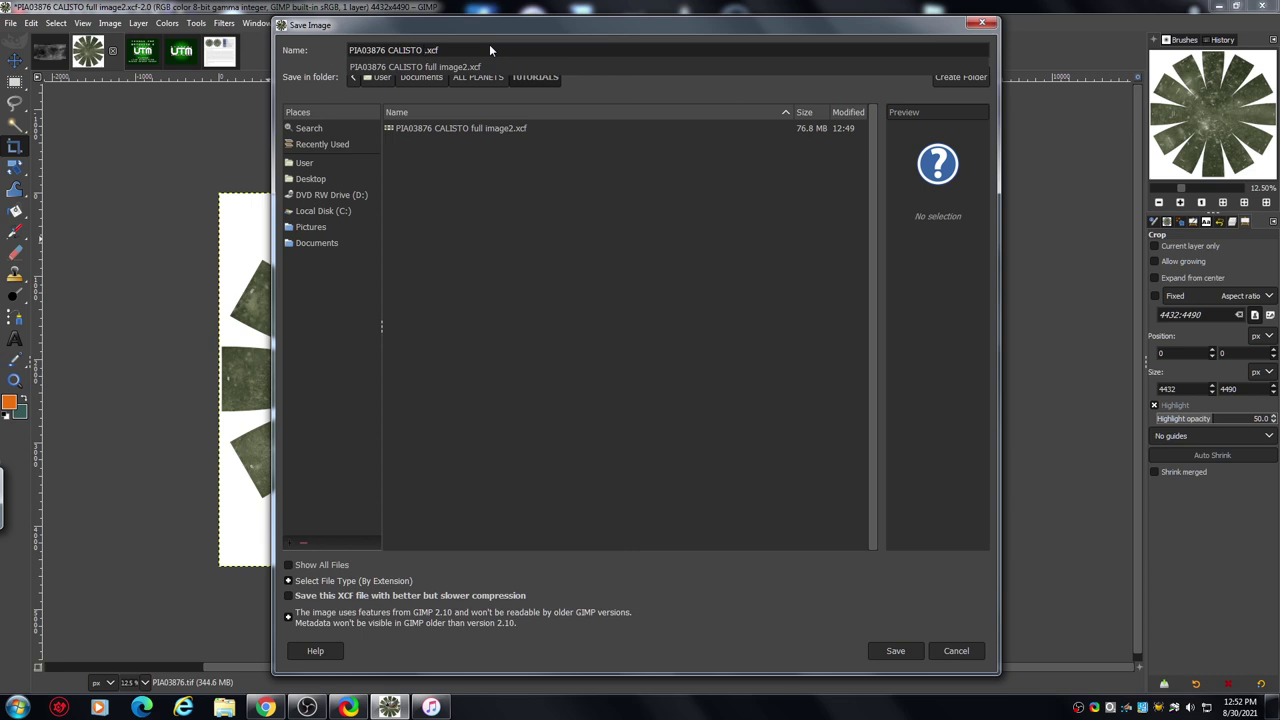
pyautogui.write('LEFT')
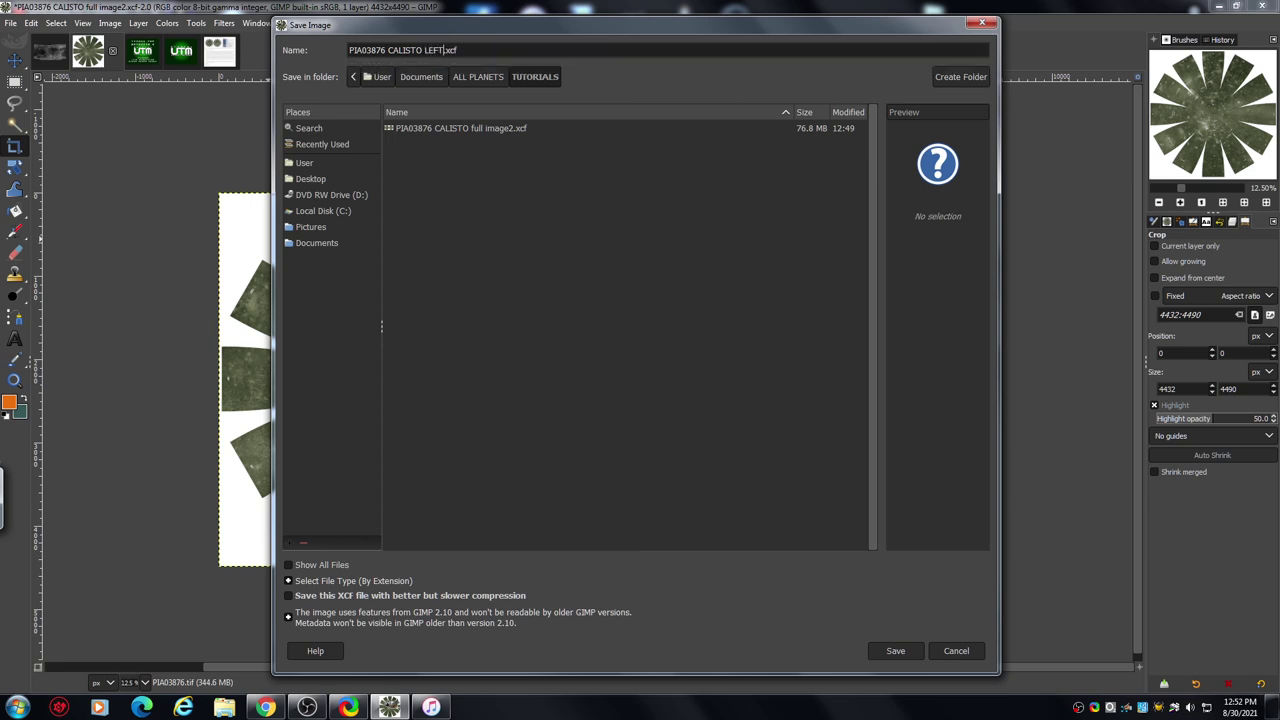
pyautogui.write('SIDE')
pyautogui.click(895, 651)
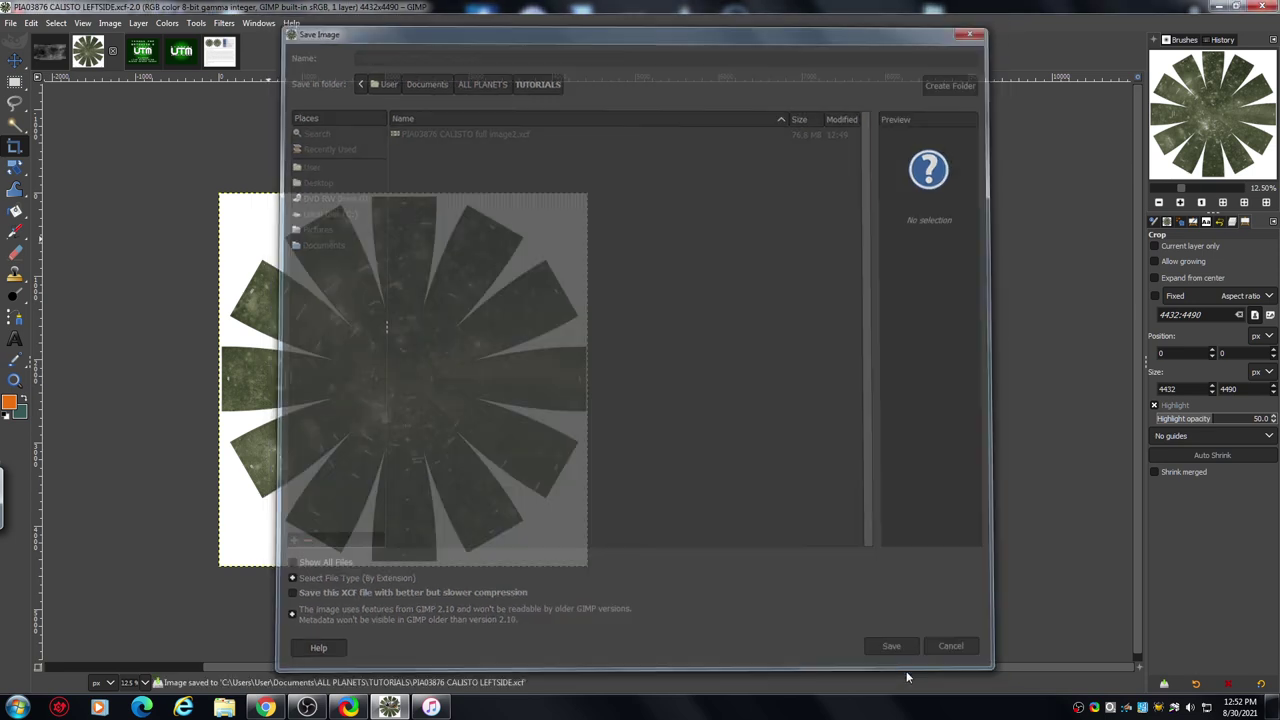
# Undo the crop to restore the full 8860×4490 two-globe image.
pyautogui.click(15, 23)
pyautogui.click(98, 158)
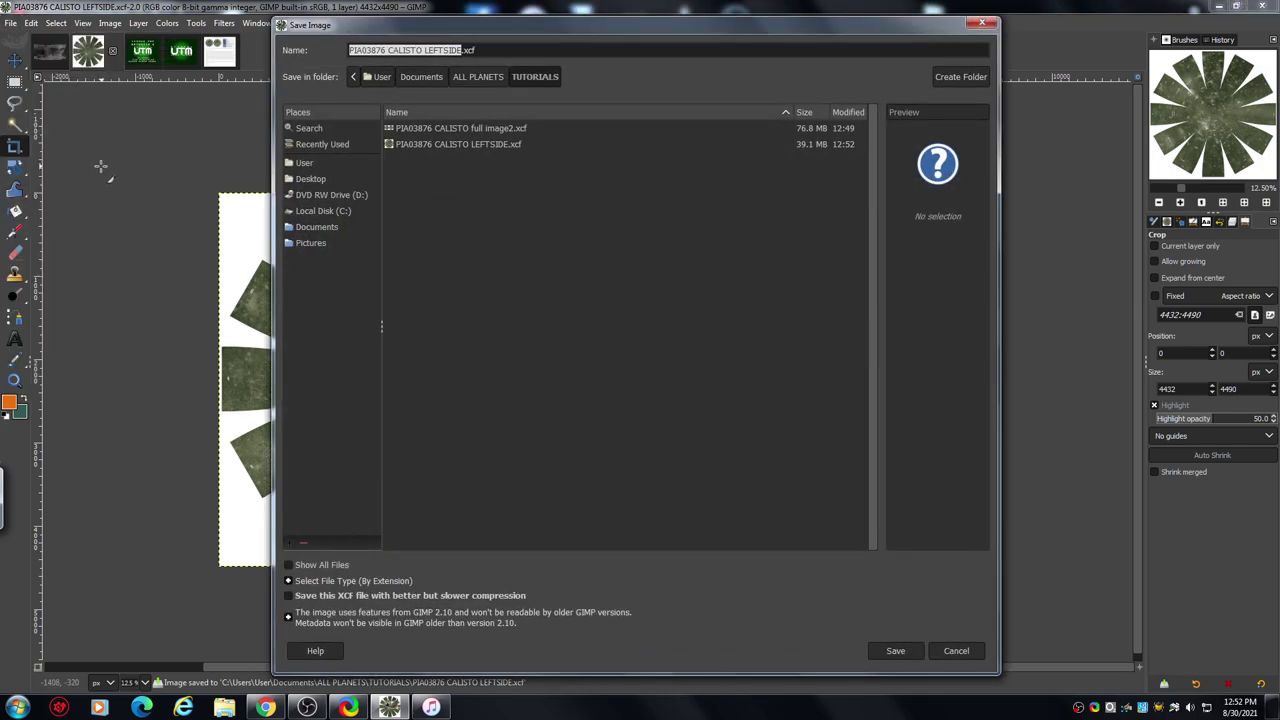
pyautogui.click(958, 651)
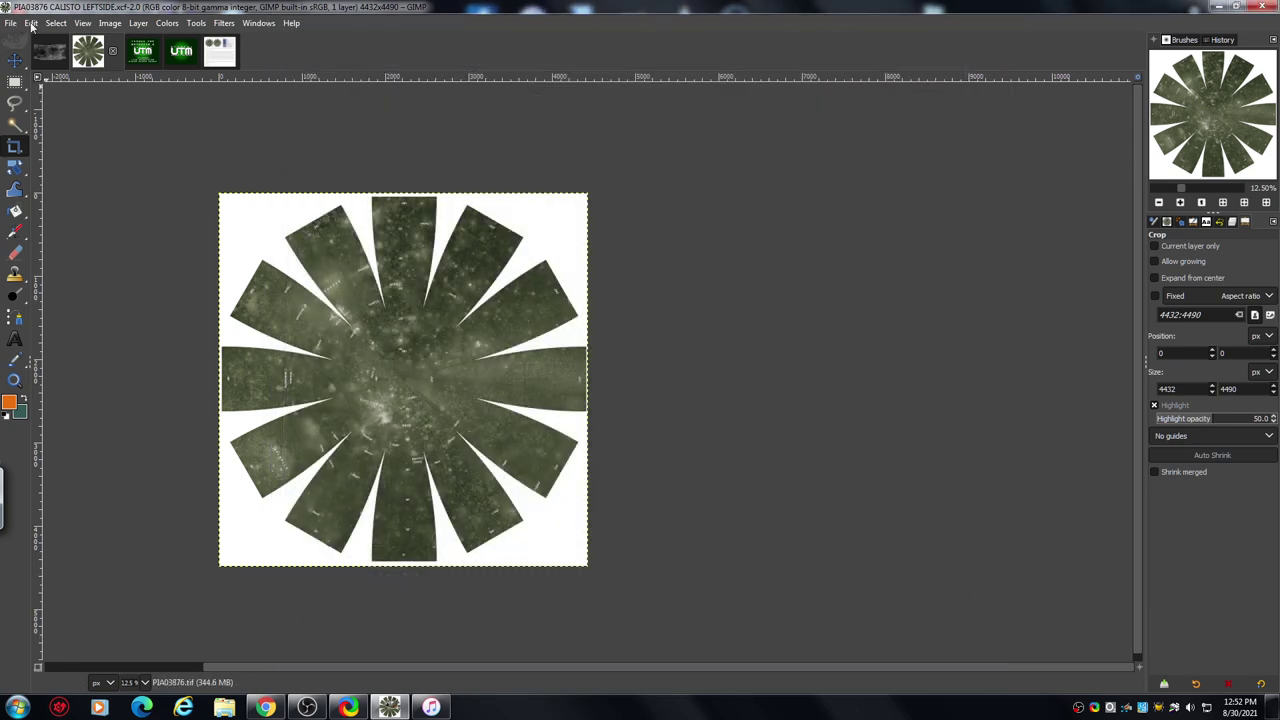
pyautogui.click(31, 23)
pyautogui.click(90, 41)
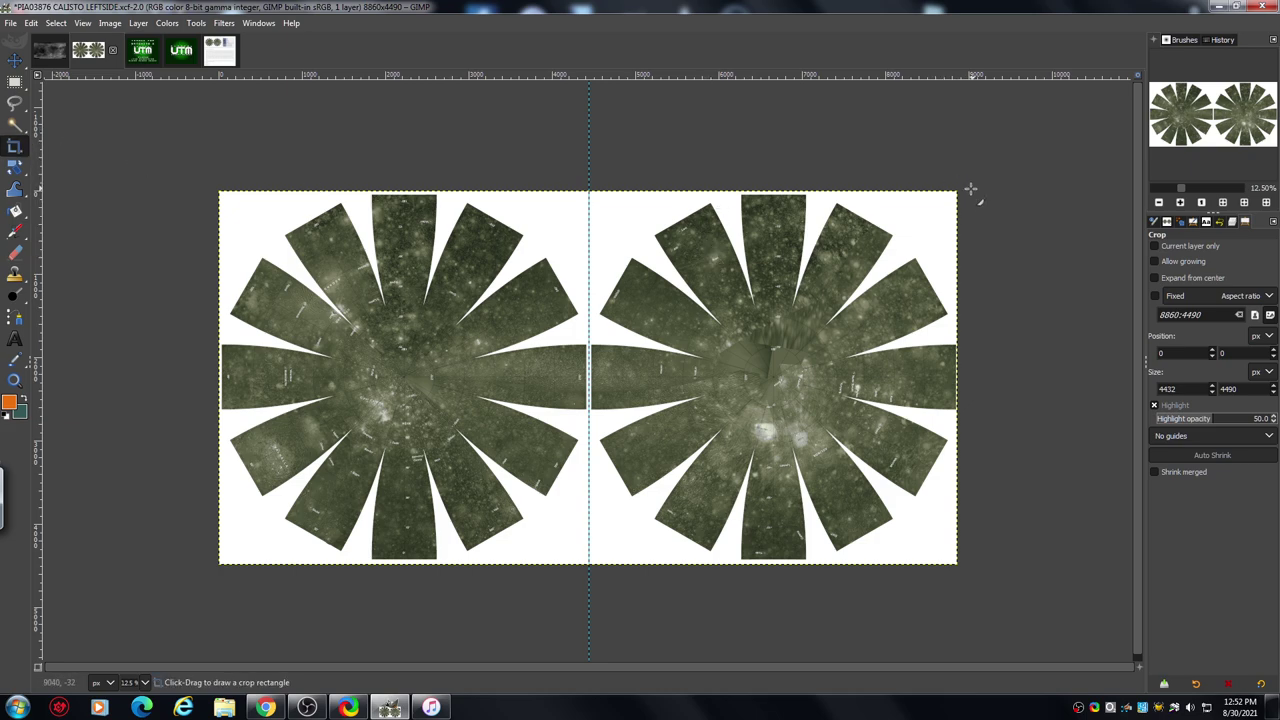
# Crop to the right globe and save it as 'PIA03876 CALISTO RIGHTSIDE.xcf'.
pyautogui.moveTo(962, 190); pyautogui.dragTo(591, 573)
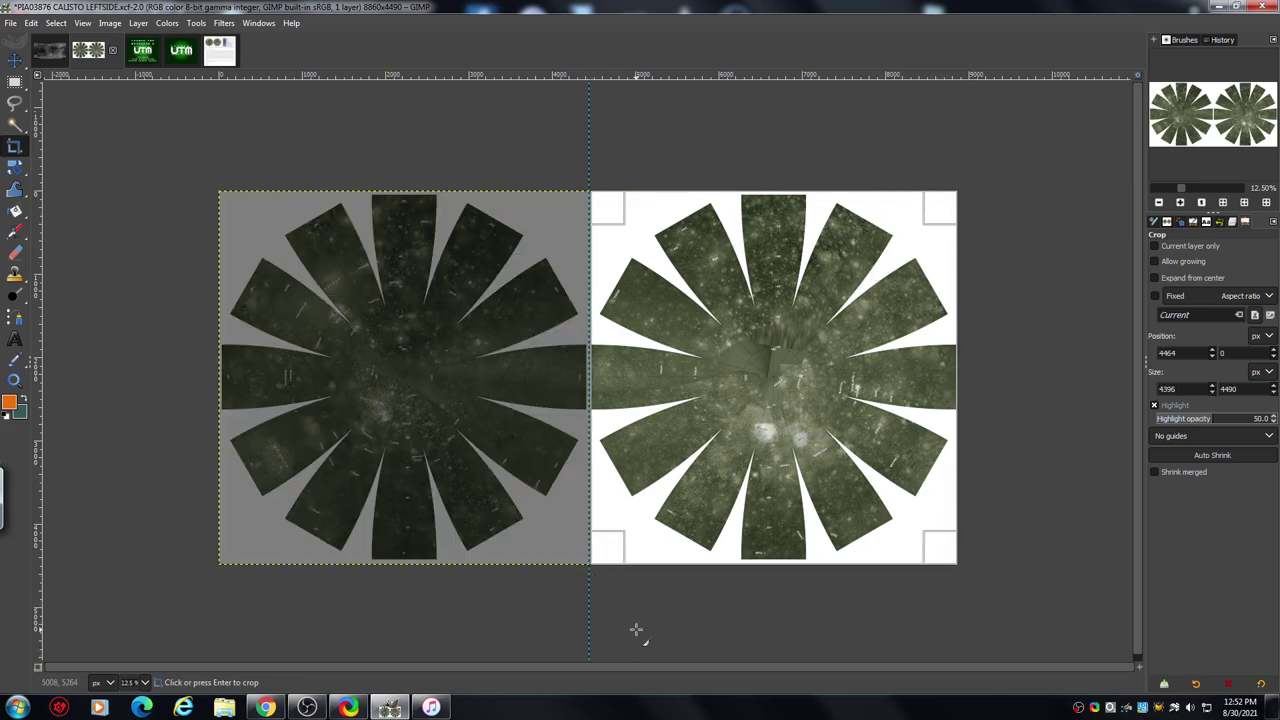
pyautogui.press('Return')
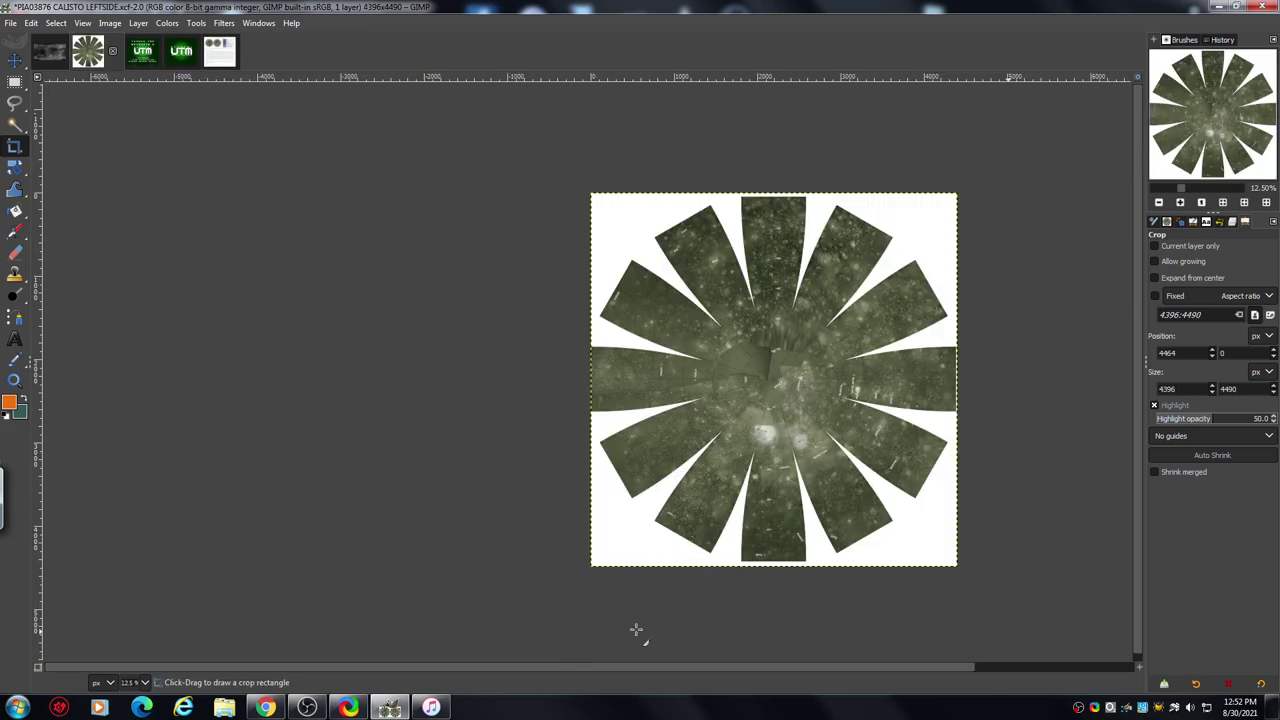
pyautogui.click(11, 24)
pyautogui.click(66, 156)
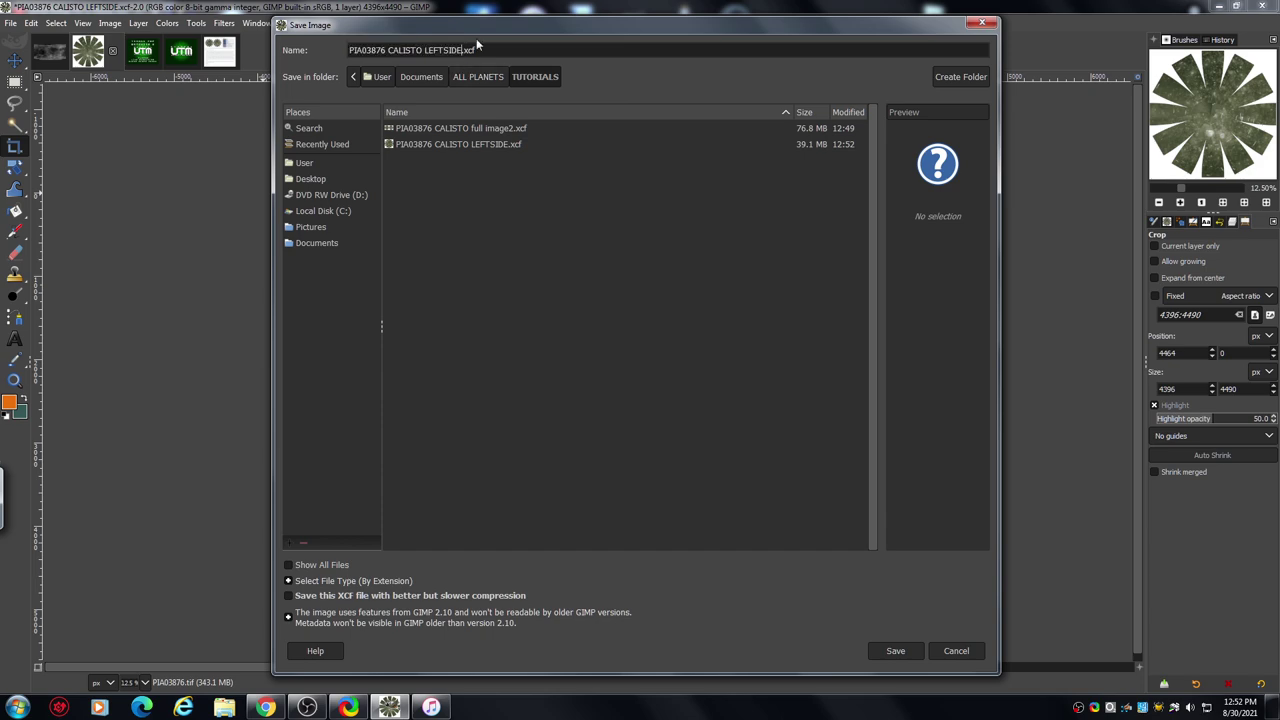
pyautogui.press('BackSpace')
pyautogui.press('BackSpace')
pyautogui.press('BackSpace')
pyautogui.press('BackSpace')
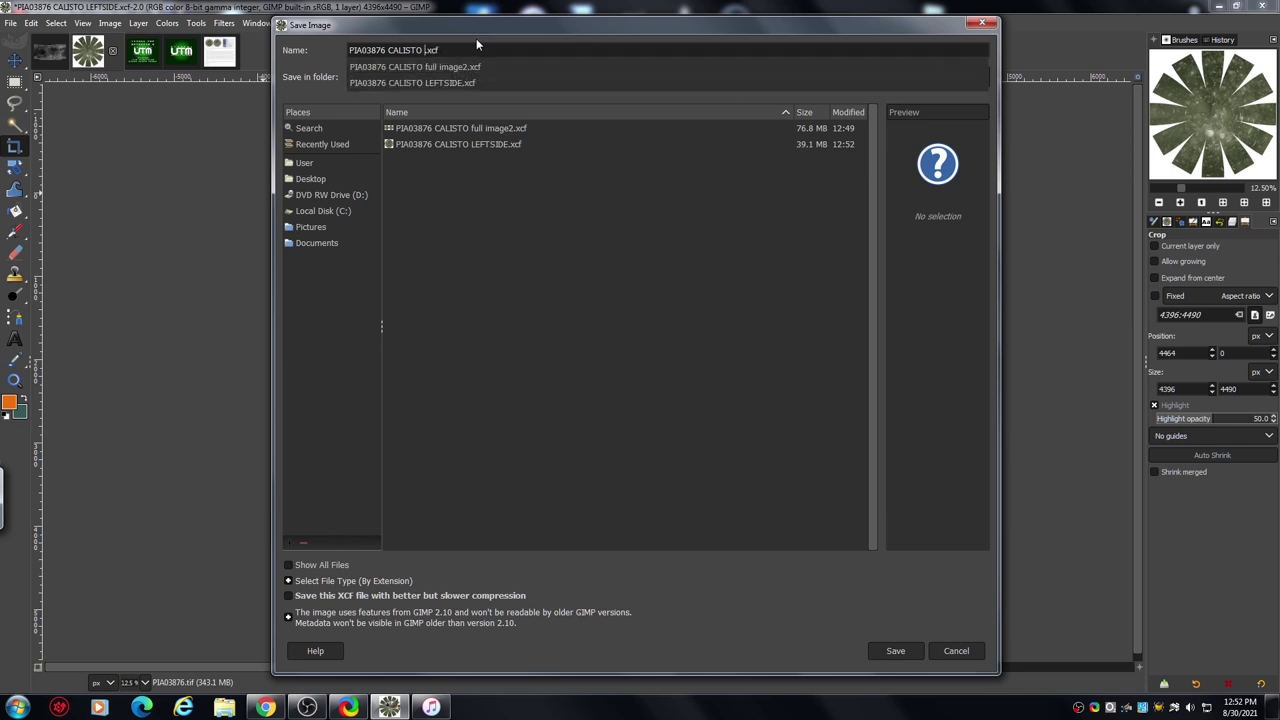
pyautogui.write('RIGHTSIDE')
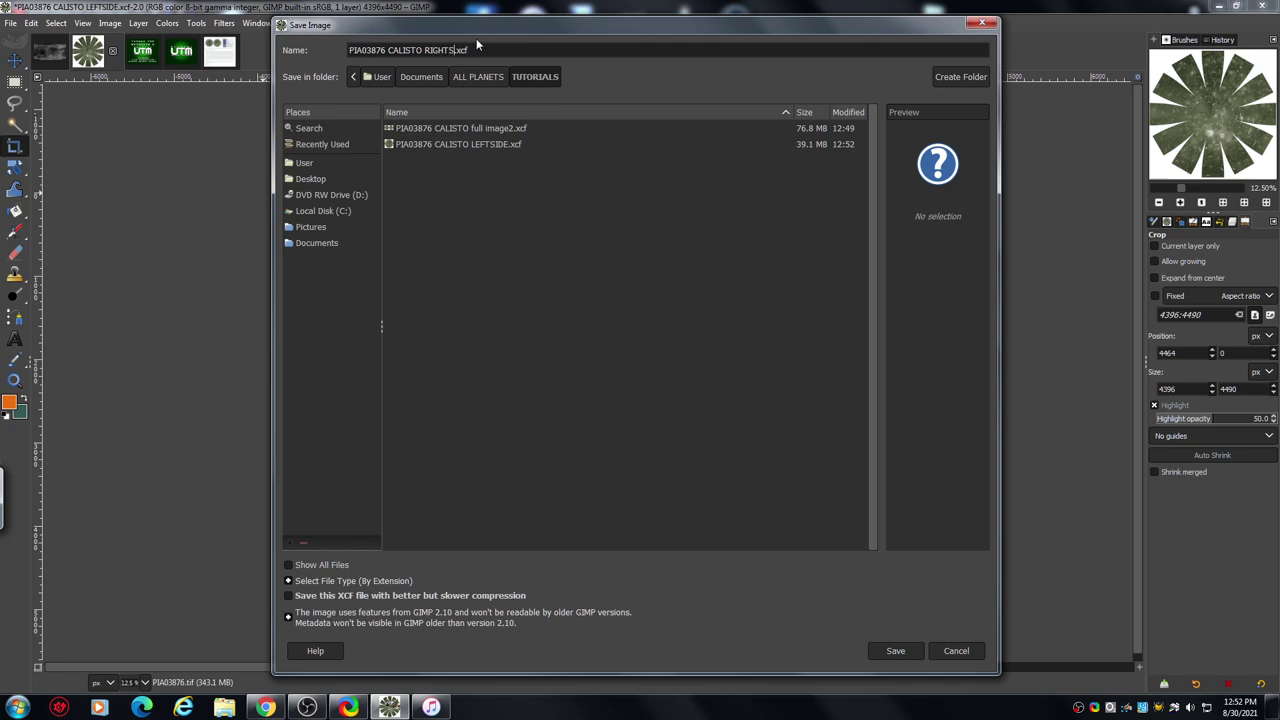
pyautogui.click(894, 662)
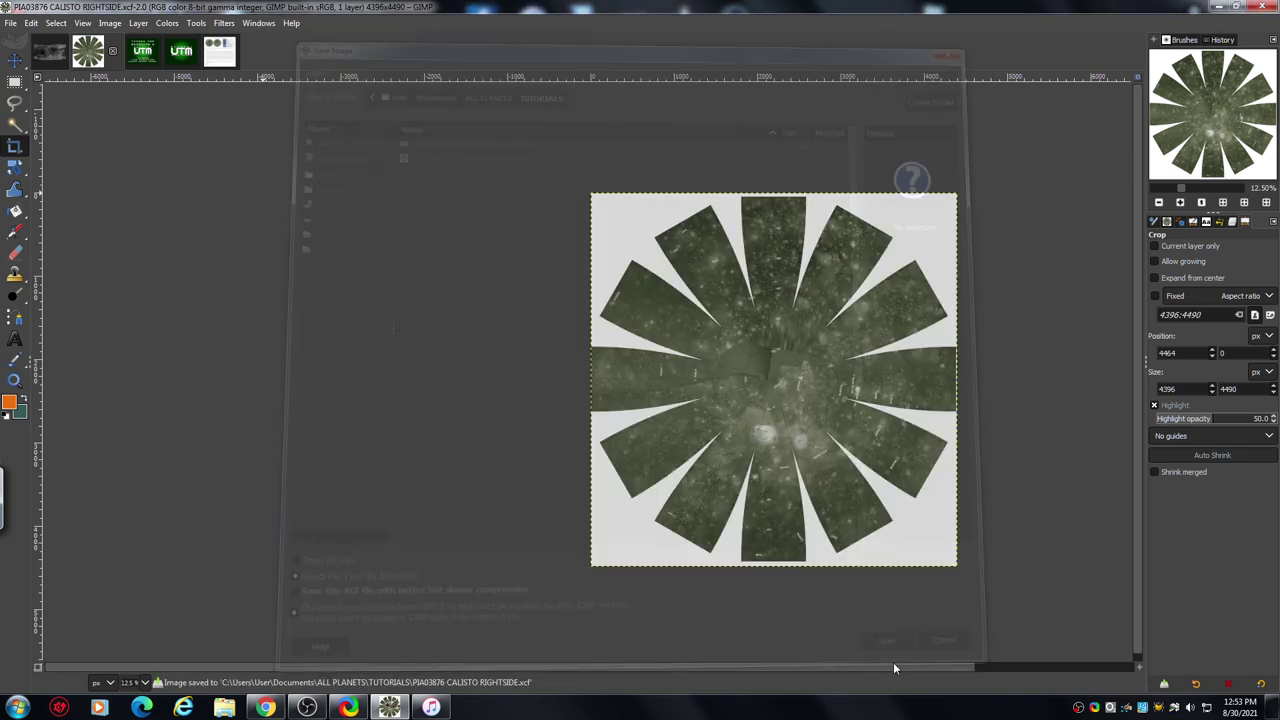
pyautogui.click(32, 23)
# Undo the right-side crop and add a vertical guide at about 2232 px through the left globe.
pyautogui.click(85, 42)
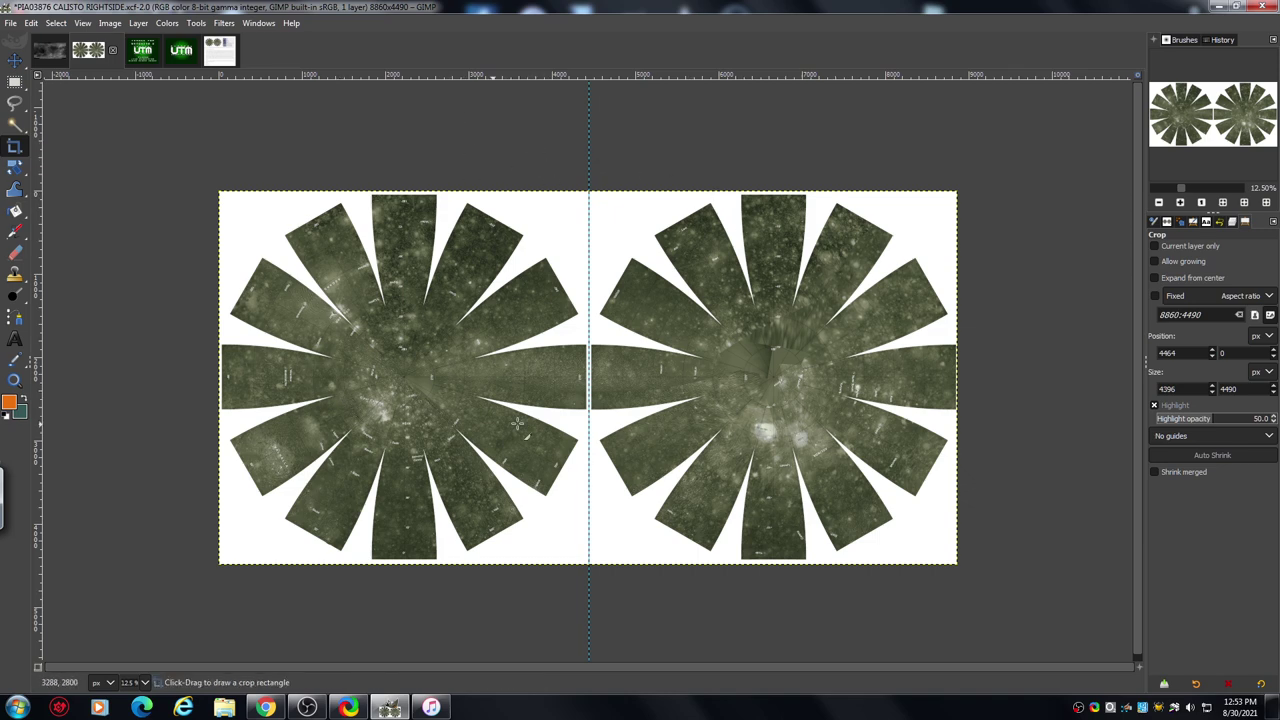
pyautogui.moveTo(40, 438)
pyautogui.mouseDown()
pyautogui.moveTo(60, 452)
pyautogui.moveTo(418, 470)
pyautogui.moveTo(405, 481)
pyautogui.mouseUp()
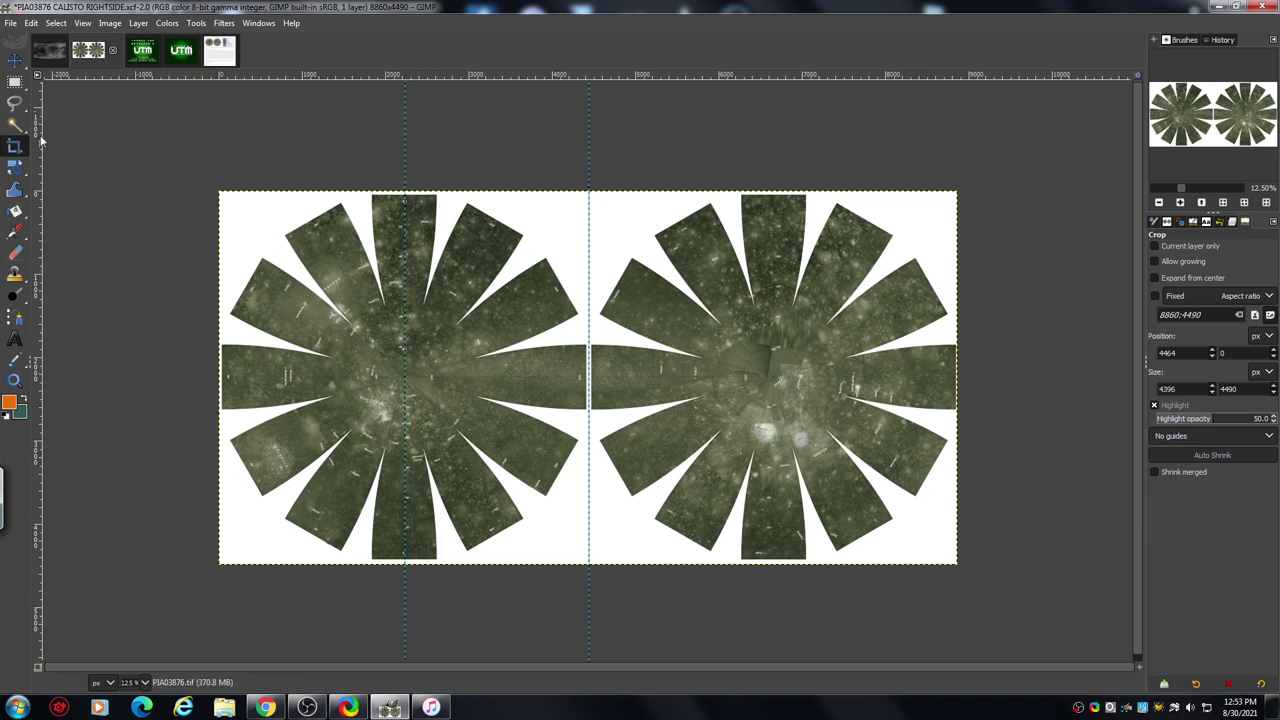
# Crop from the left edge to the new guide, save as 'PIA03876 CALISTO NO1.xcf', then undo the crop.
pyautogui.moveTo(196, 180); pyautogui.dragTo(412, 581)
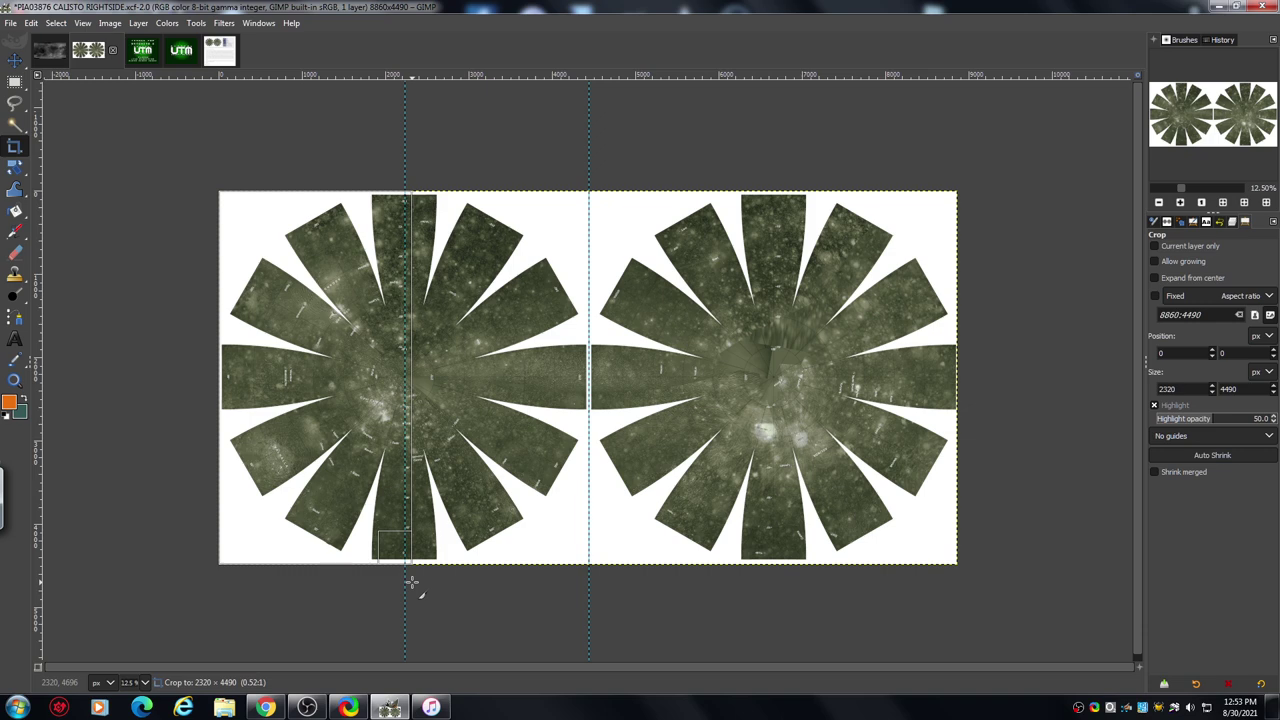
pyautogui.moveTo(412, 581); pyautogui.dragTo(413, 584)
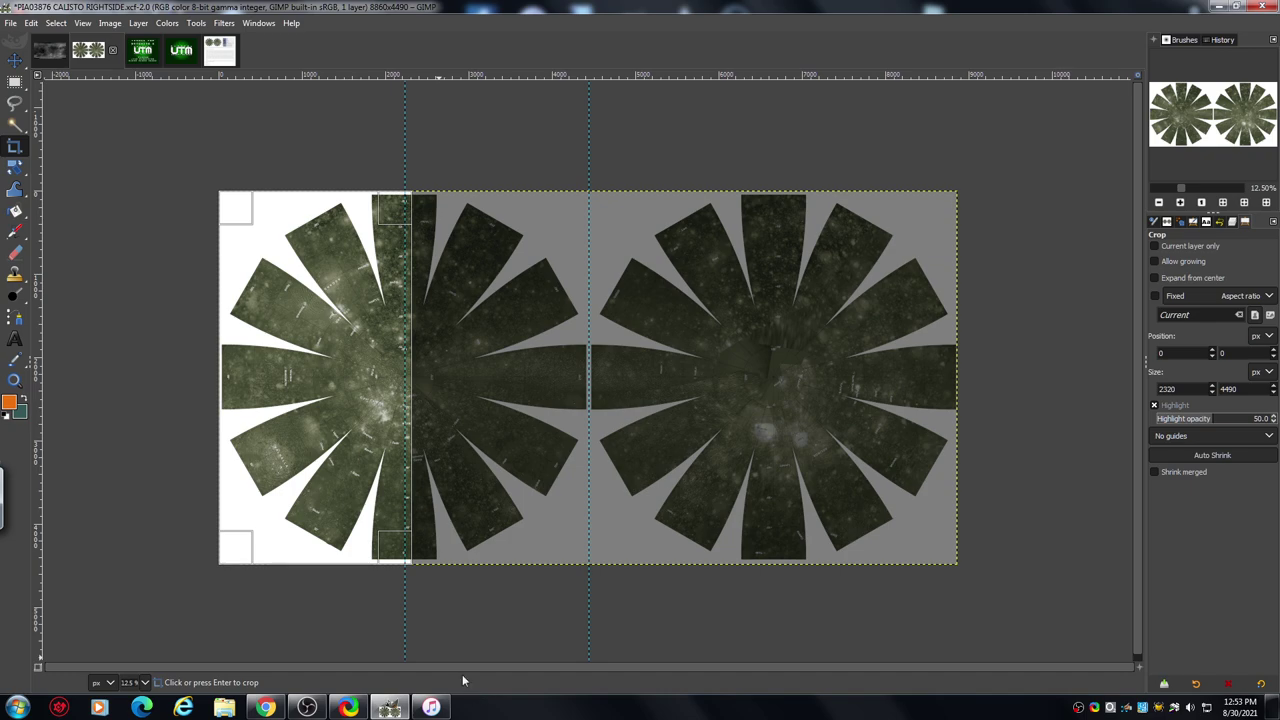
pyautogui.press('Return')
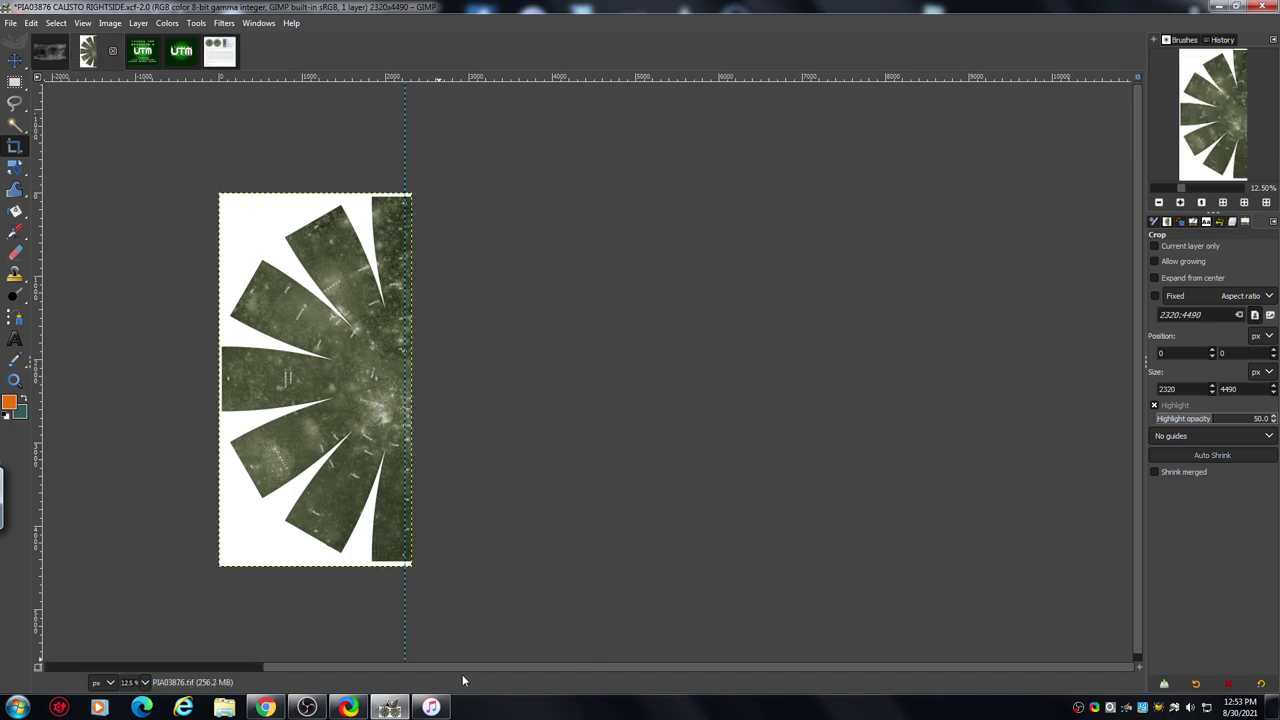
pyautogui.click(12, 24)
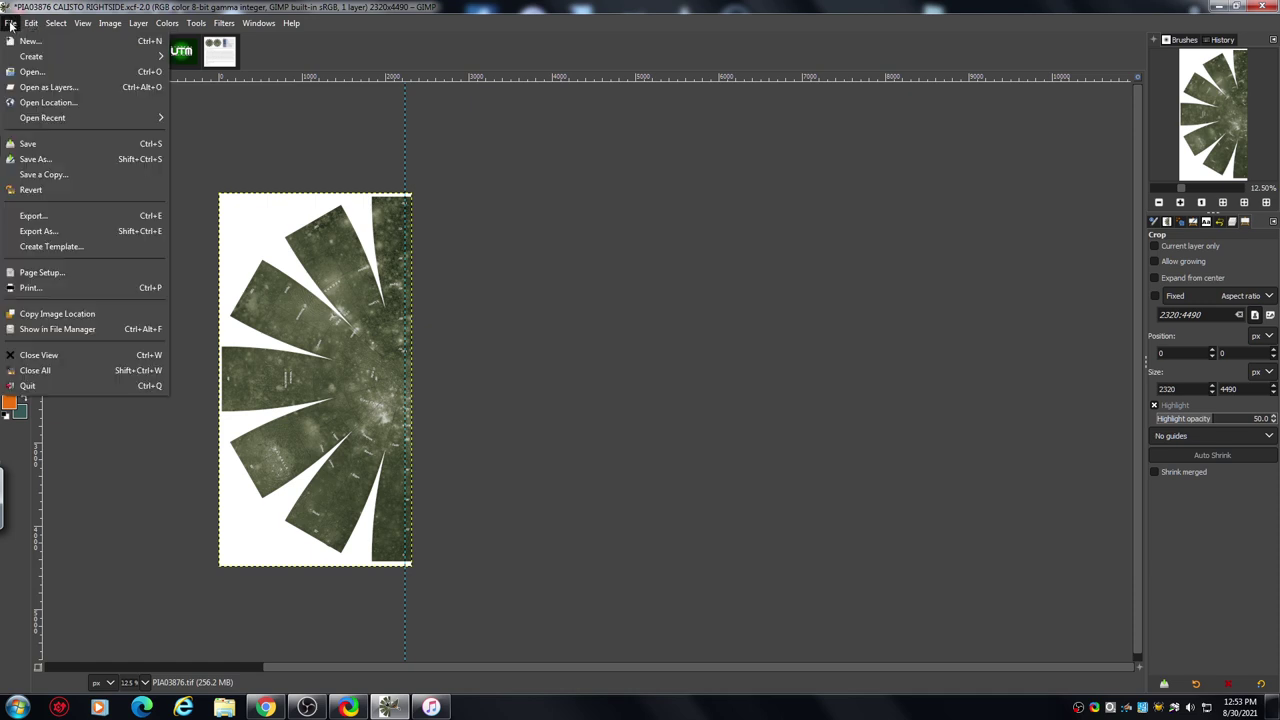
pyautogui.click(55, 157)
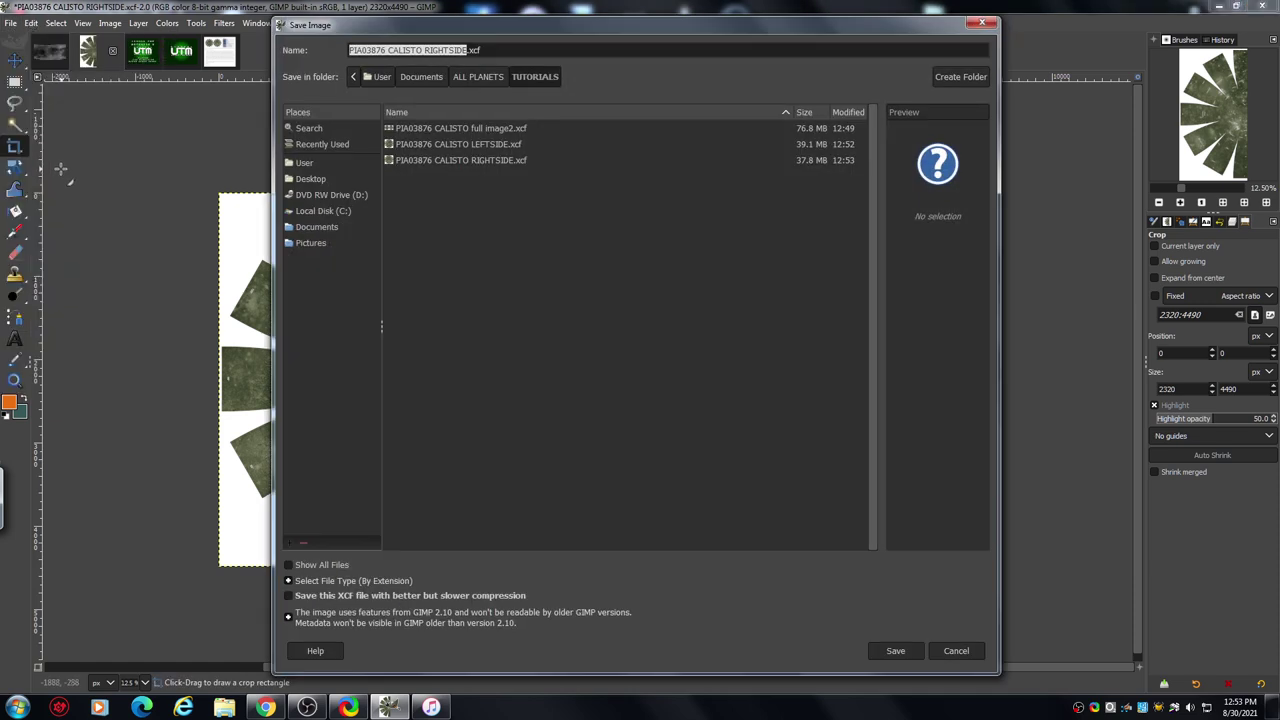
pyautogui.click(467, 50)
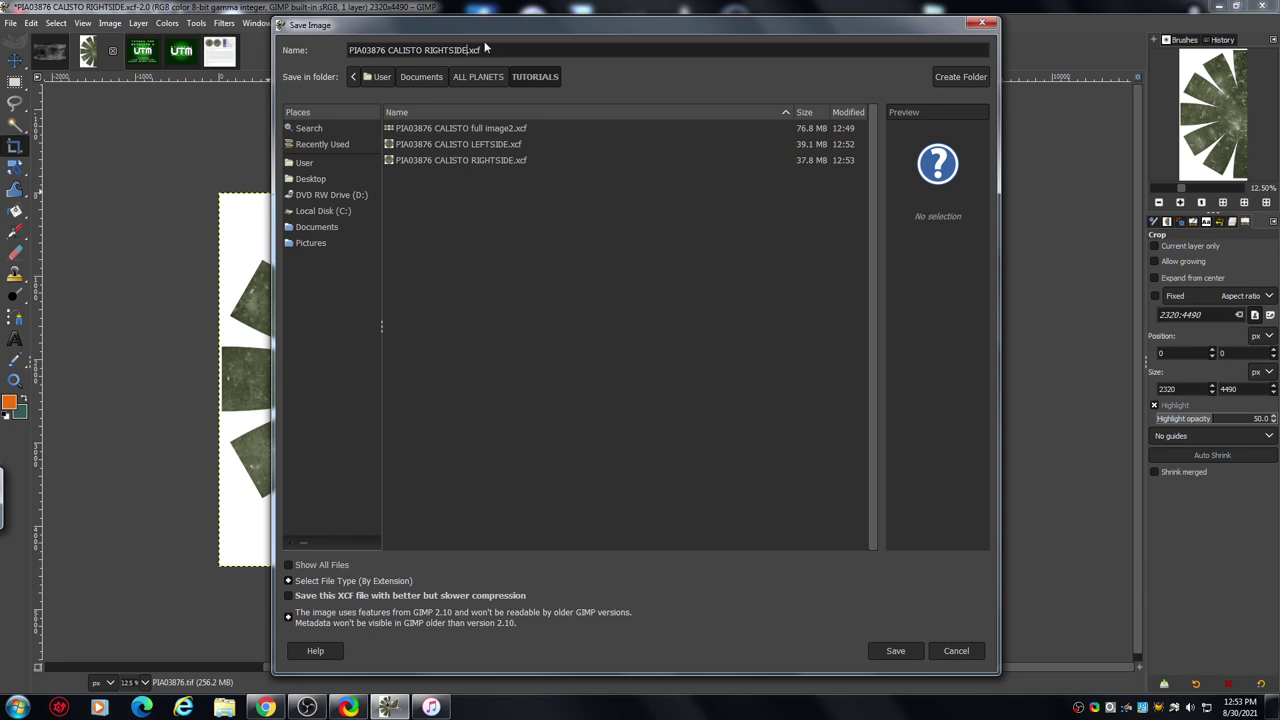
pyautogui.press('BackSpace')
pyautogui.press('BackSpace')
pyautogui.press('BackSpace')
pyautogui.press('BackSpace')
pyautogui.press('BackSpace')
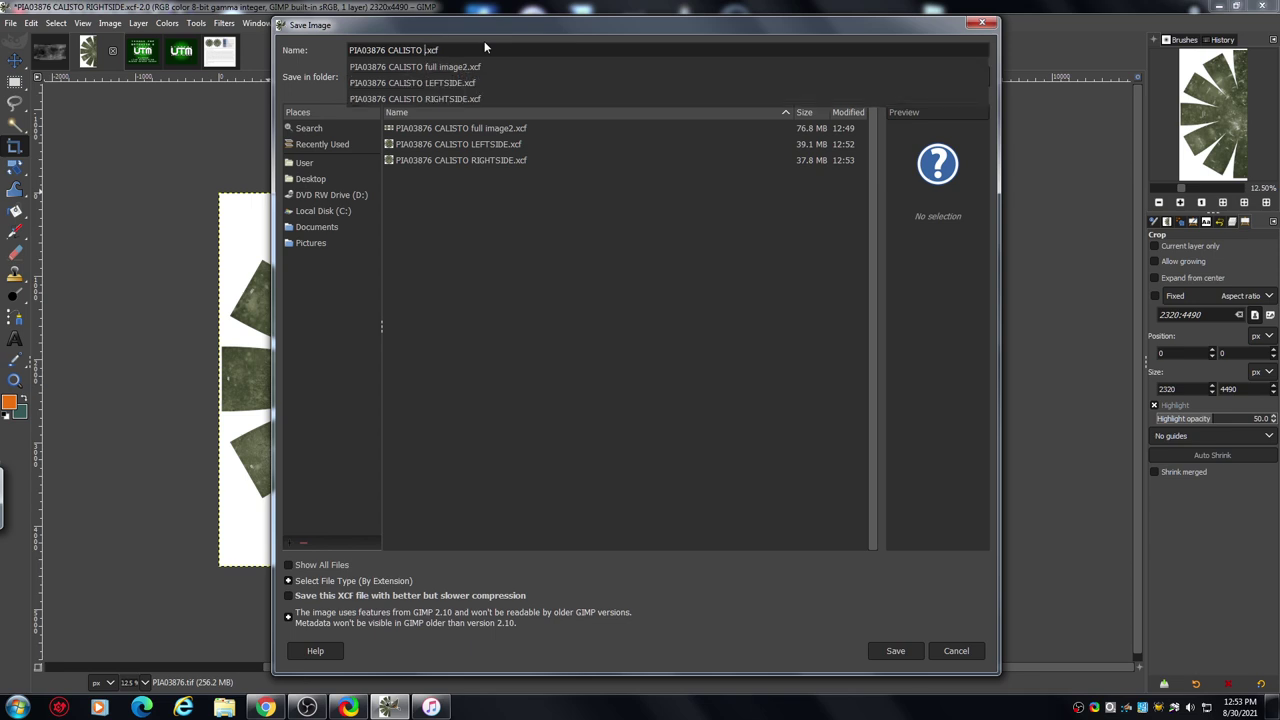
pyautogui.write('NO1')
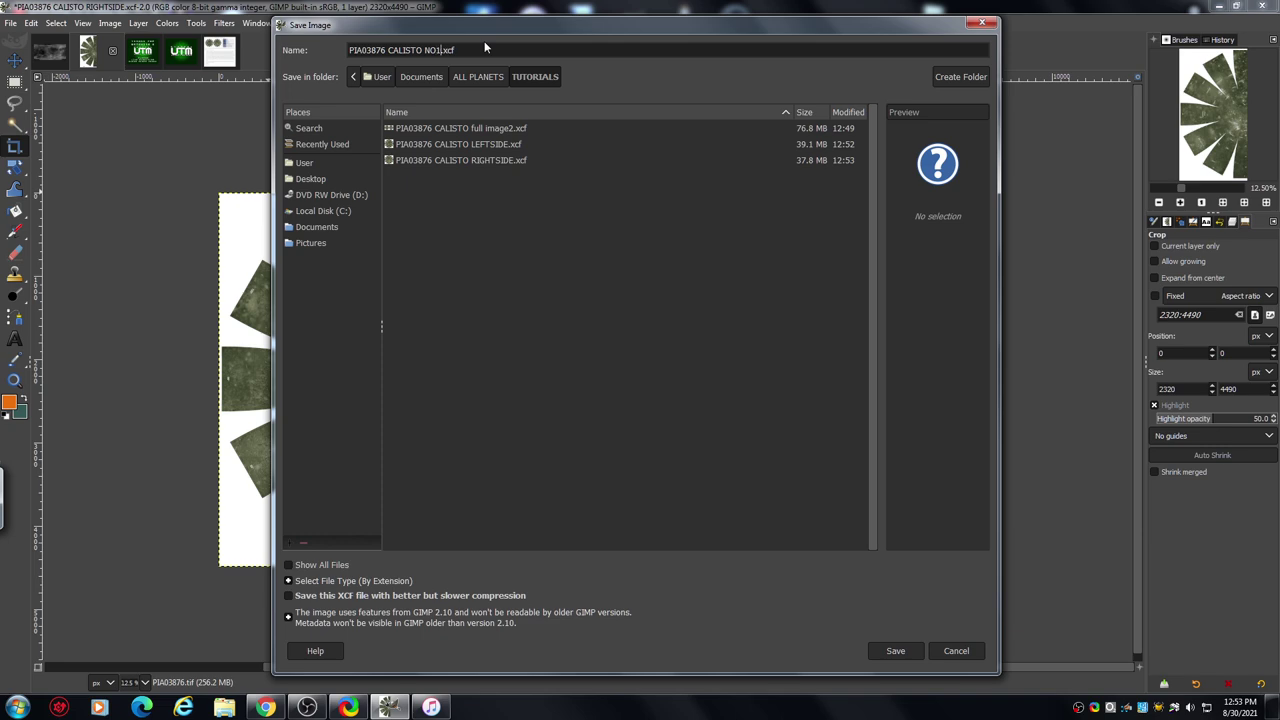
pyautogui.click(897, 652)
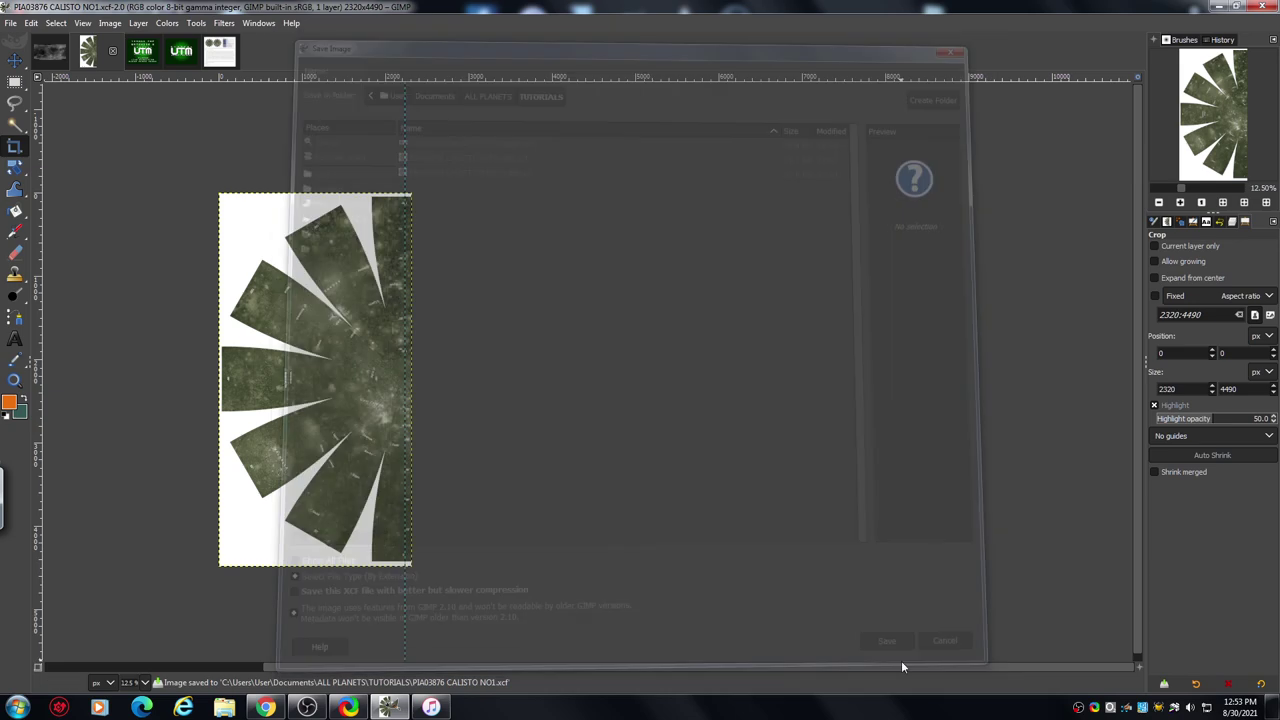
pyautogui.click(31, 23)
pyautogui.click(72, 41)
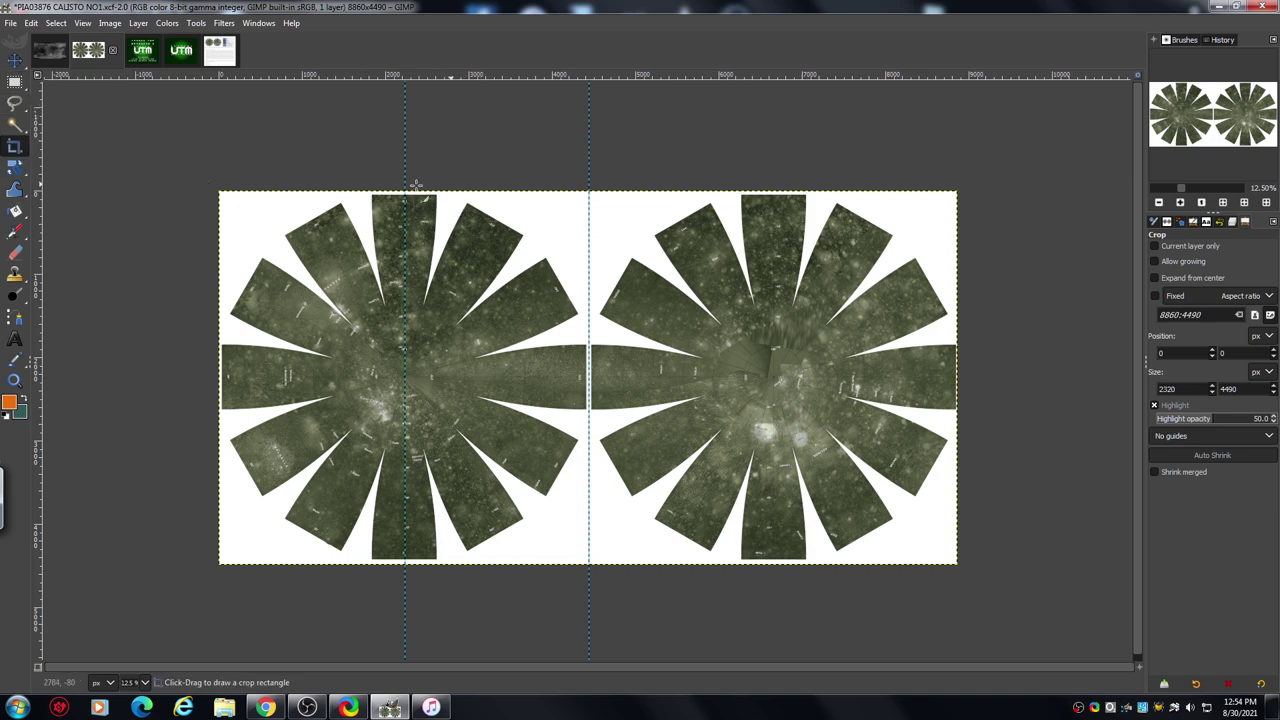
# Crop the strip between the two guides, save as 'PIA03876 CALISTO NO2.xcf', then undo the crop.
pyautogui.moveTo(589, 192); pyautogui.dragTo(399, 573)
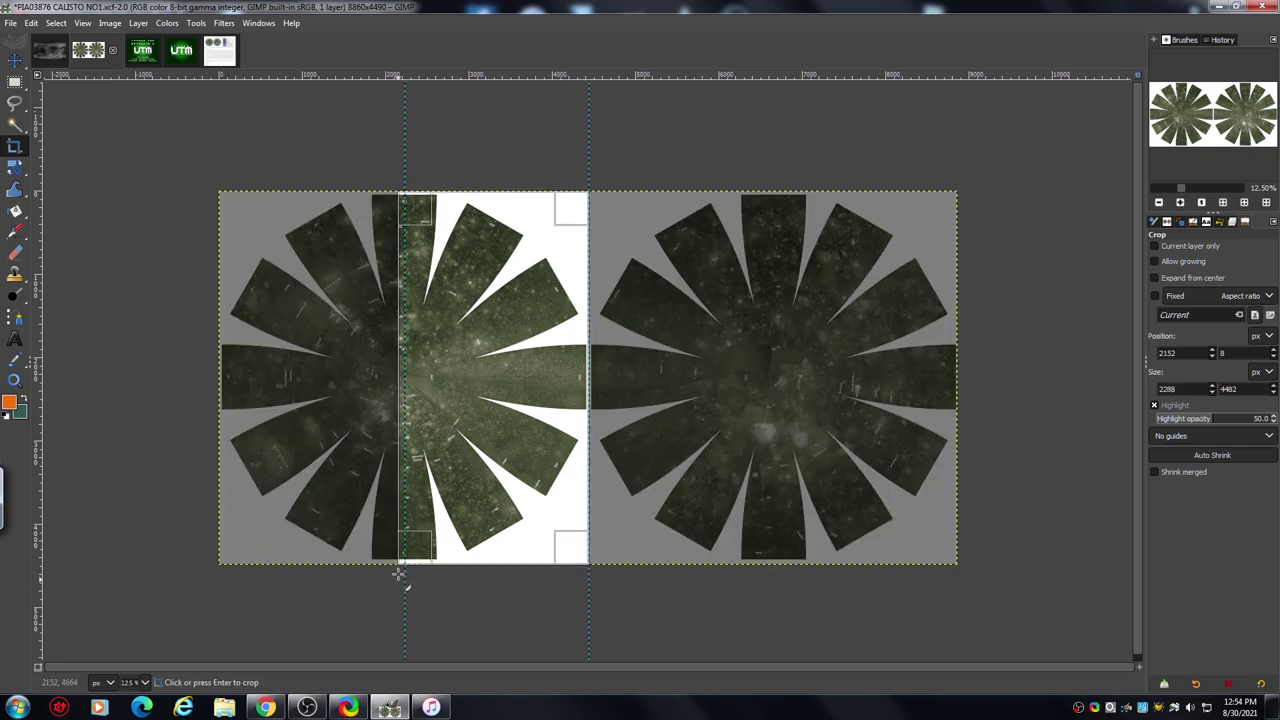
pyautogui.click(418, 474)
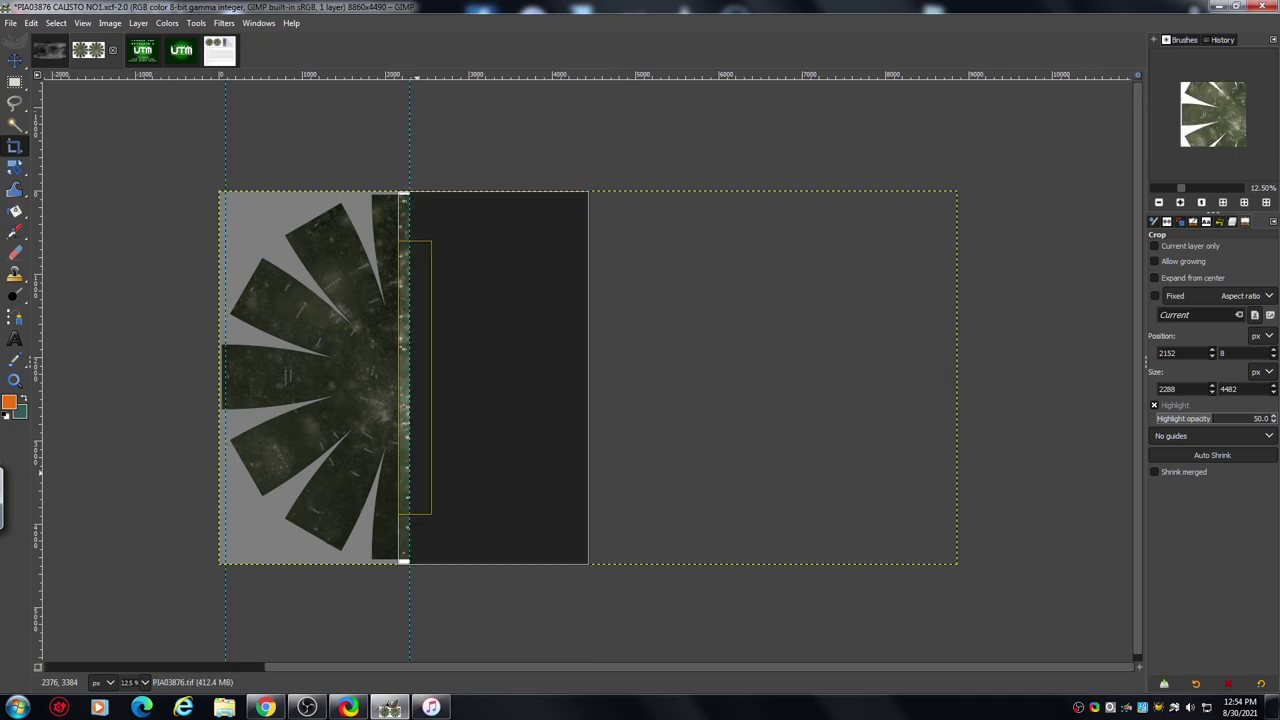
pyautogui.click(32, 24)
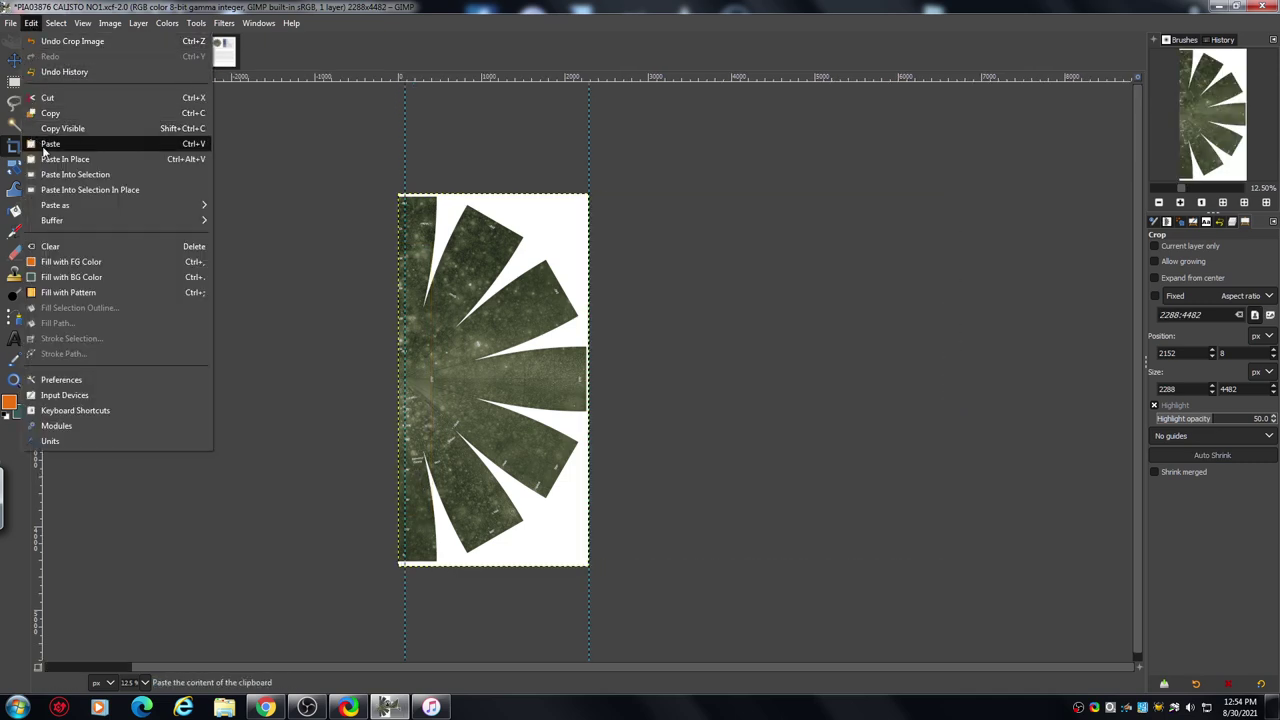
pyautogui.moveTo(10, 22)
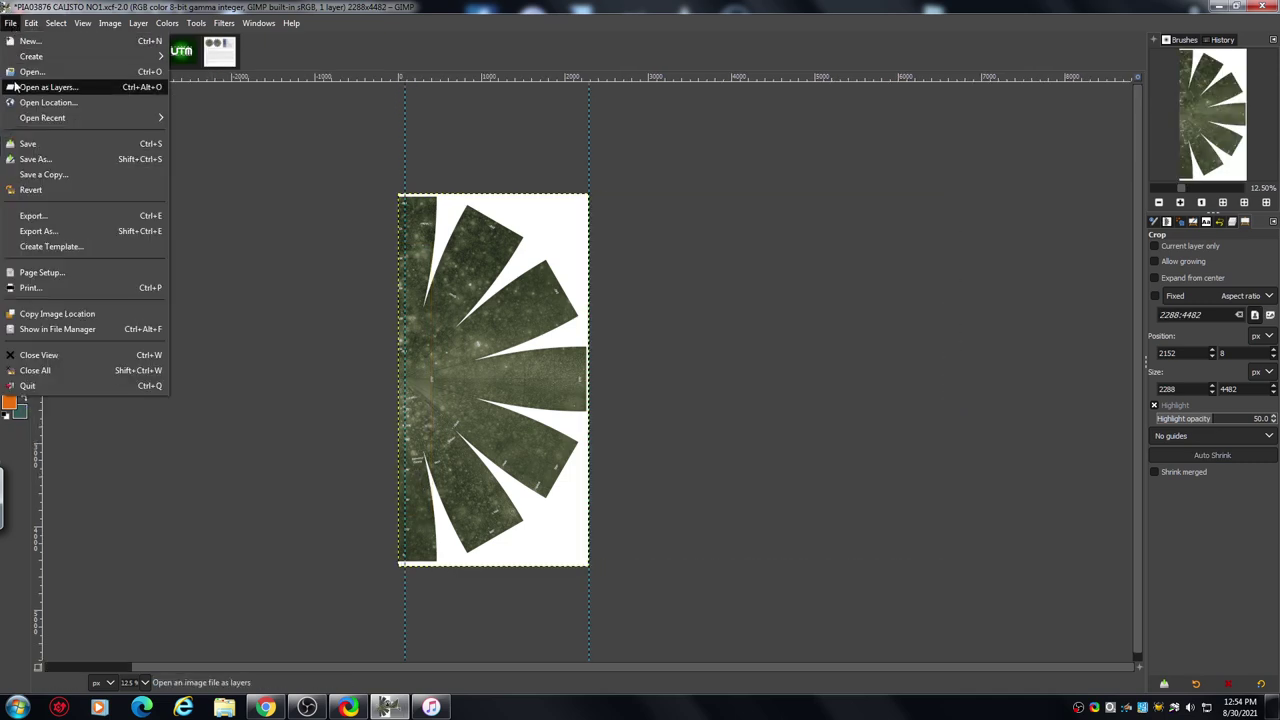
pyautogui.click(34, 160)
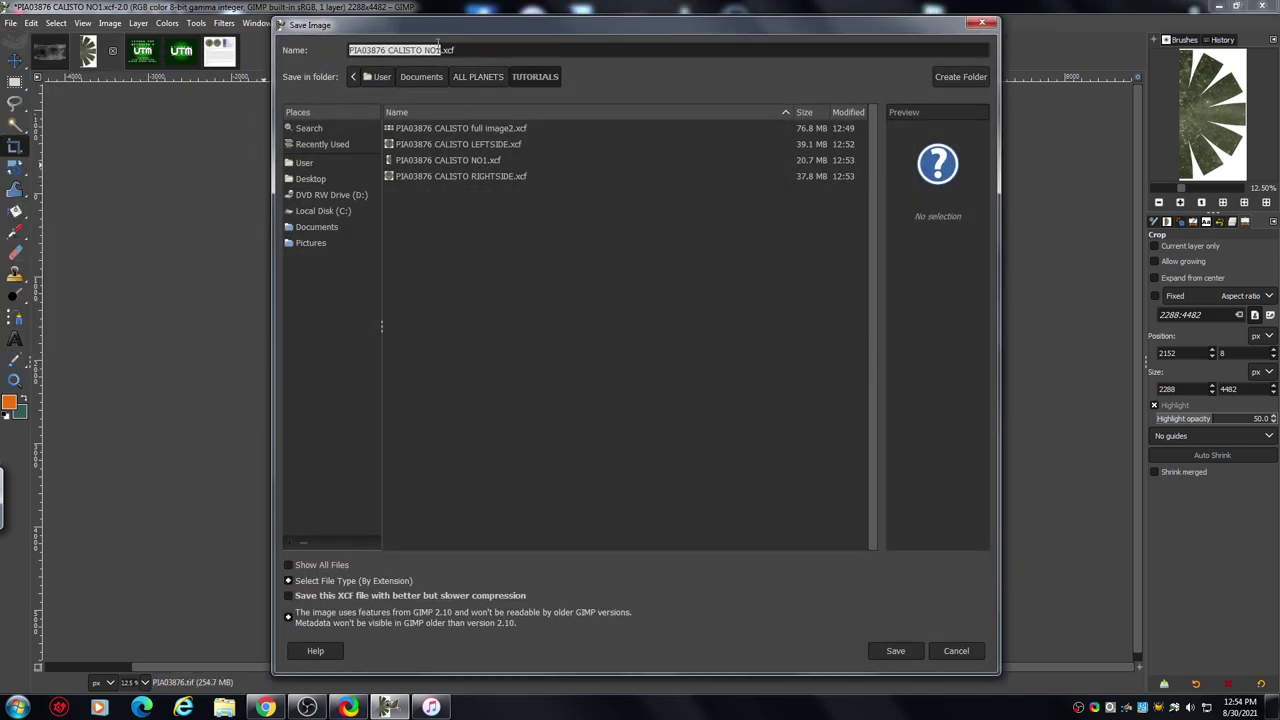
pyautogui.press('Right')
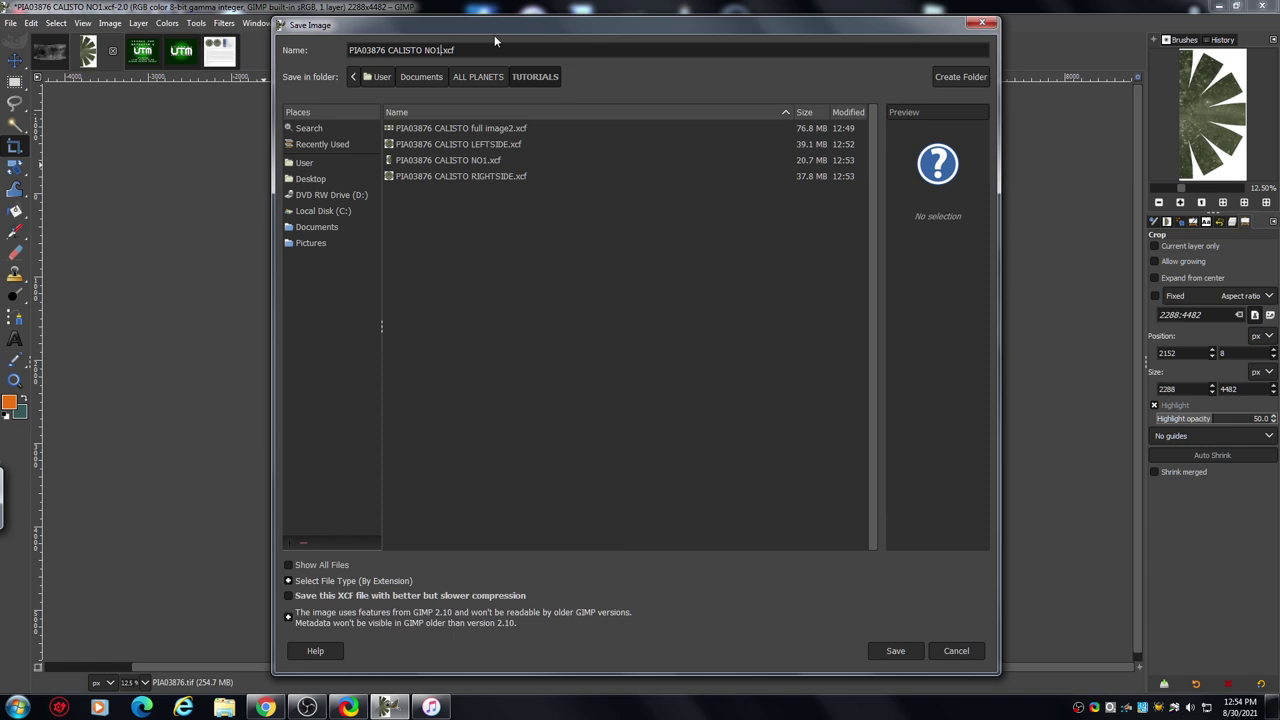
pyautogui.press('BackSpace')
pyautogui.write('2')
pyautogui.click(894, 658)
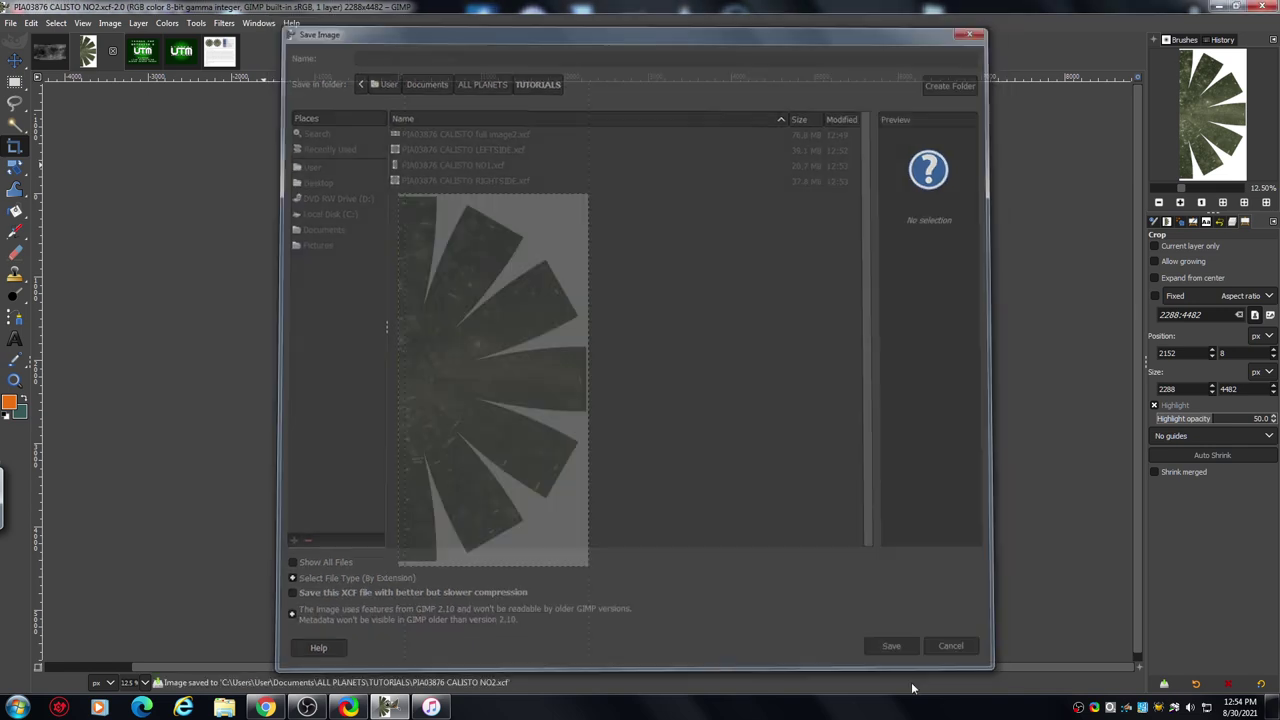
pyautogui.click(32, 23)
pyautogui.click(52, 38)
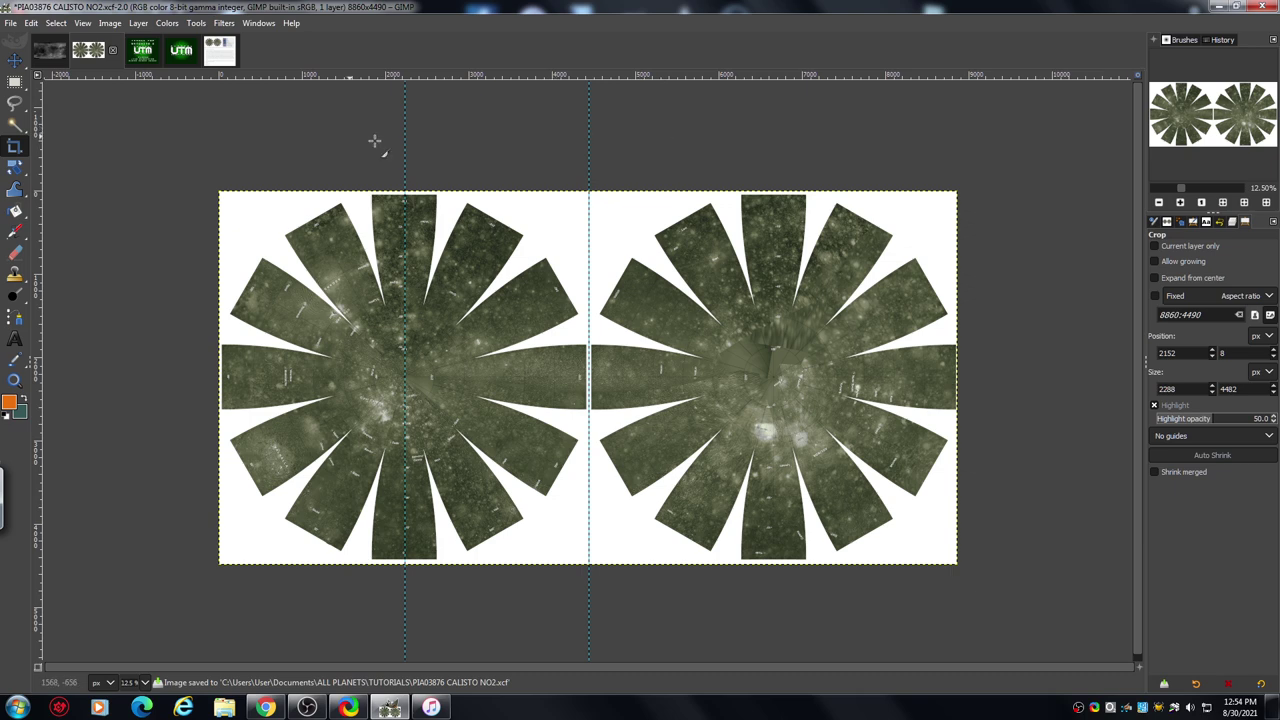
# Clear both vertical guides from the Callisto image with Remove all Guides.
pyautogui.click(83, 23)
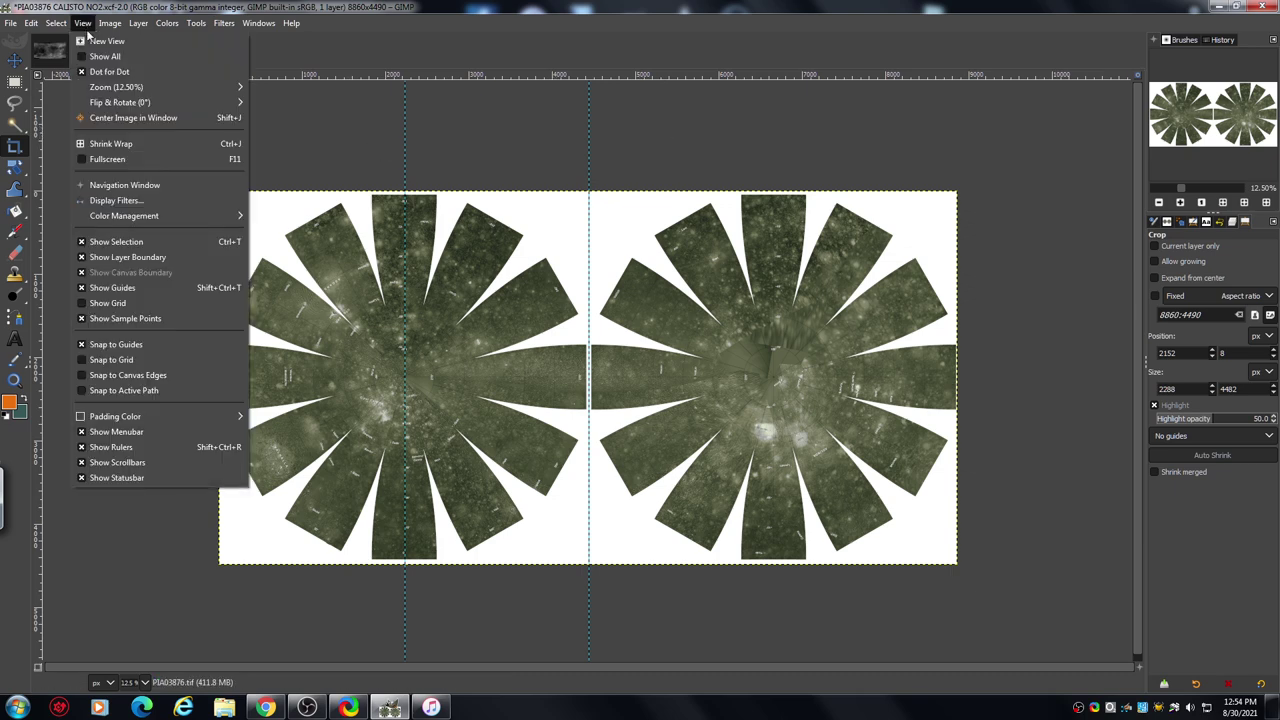
pyautogui.moveTo(113, 25)
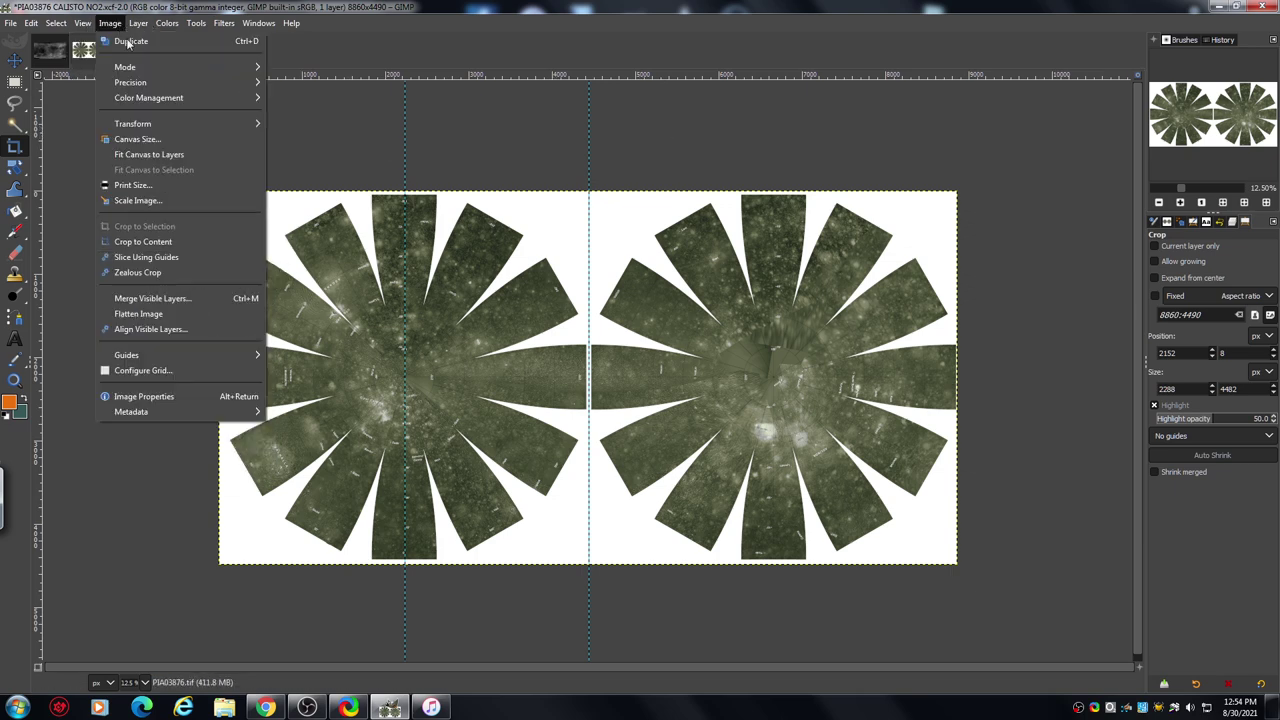
pyautogui.moveTo(233, 355)
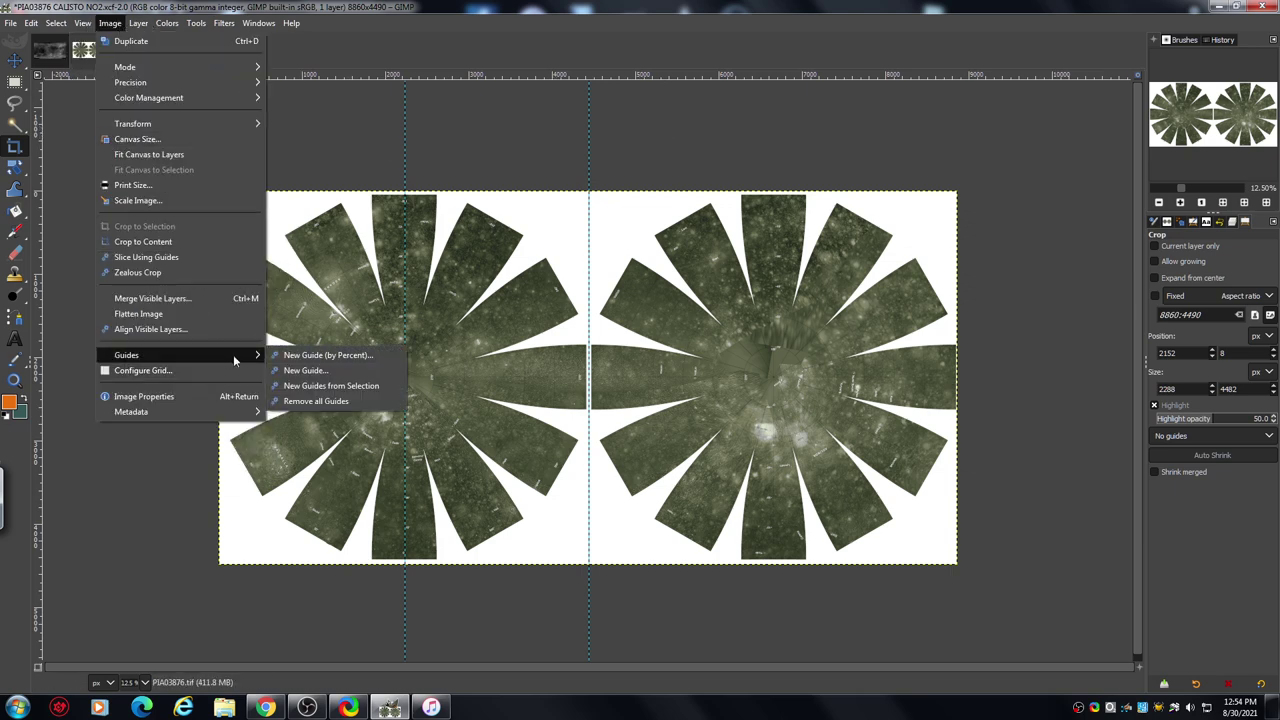
pyautogui.click(331, 403)
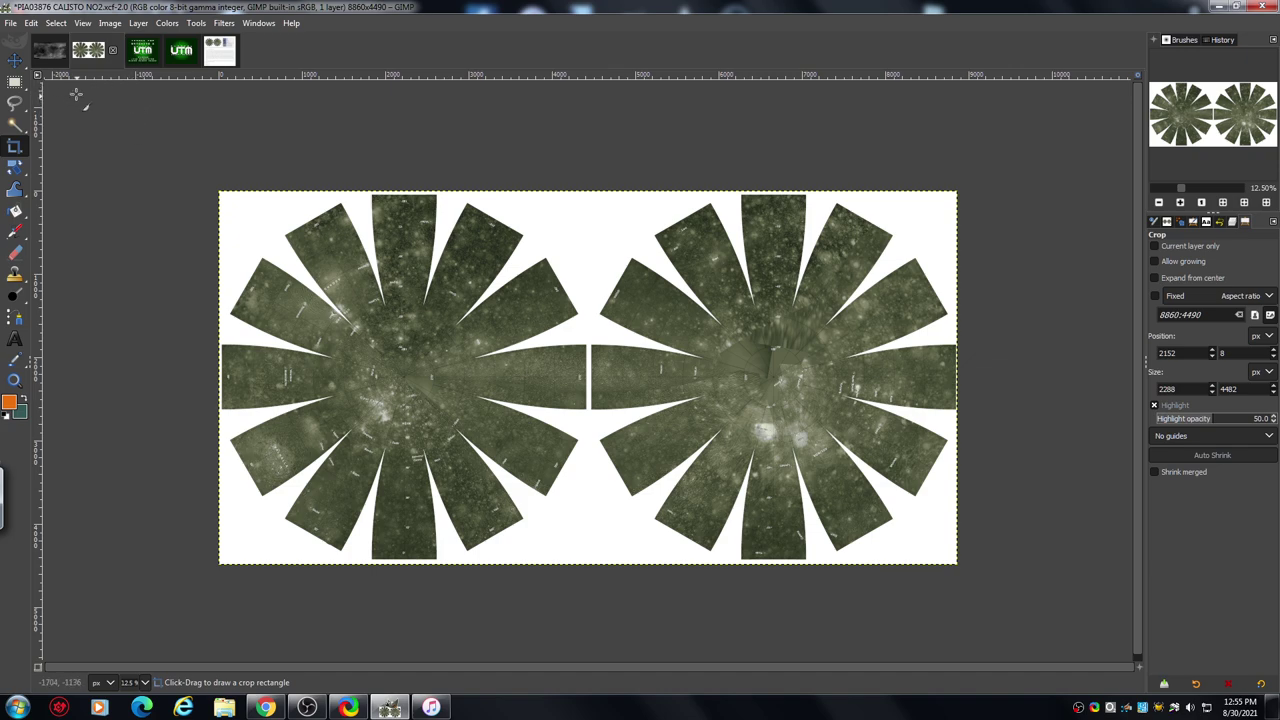
# Bring the 16539×8270 grayscale Ganymede Voyager/Galileo global mosaic into view.
pyautogui.click(50, 50)
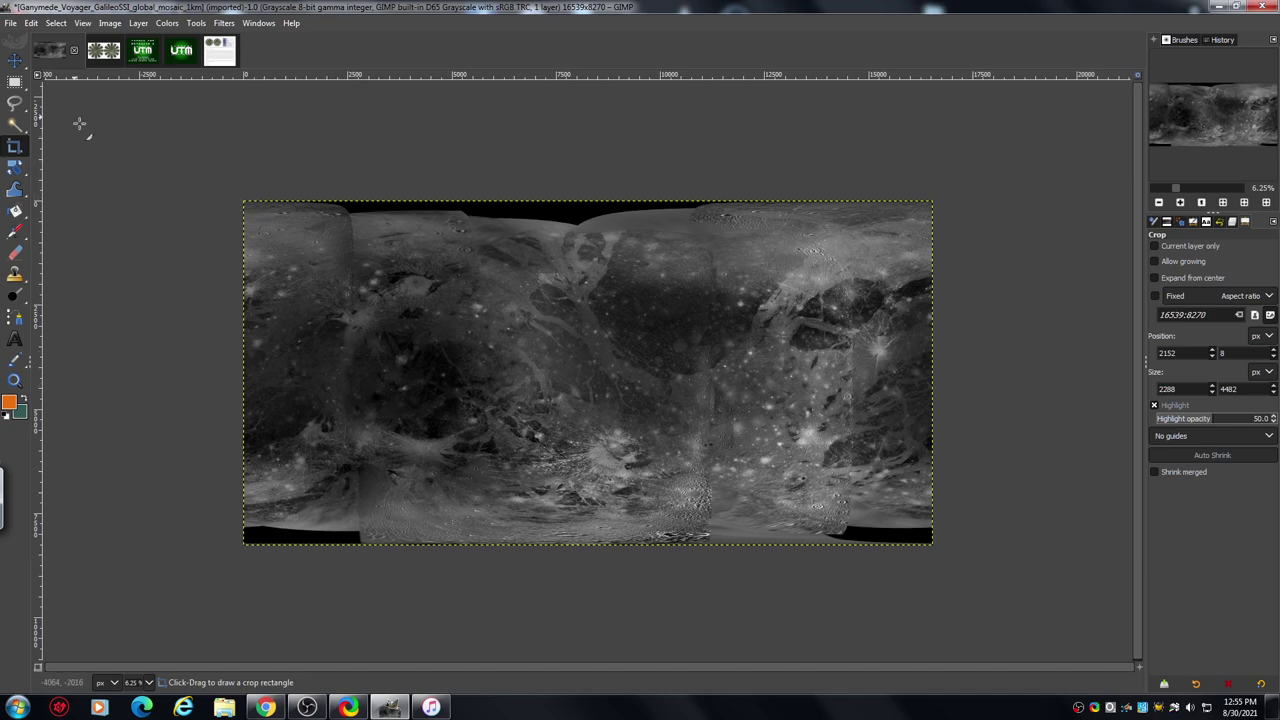
# Save the Ganymede mosaic as Ganymede_Voyager_GalileoSSI_global_mosaic_1km.xcf in Documents > ALL PLANETS > TUTORIALS.
pyautogui.click(11, 23)
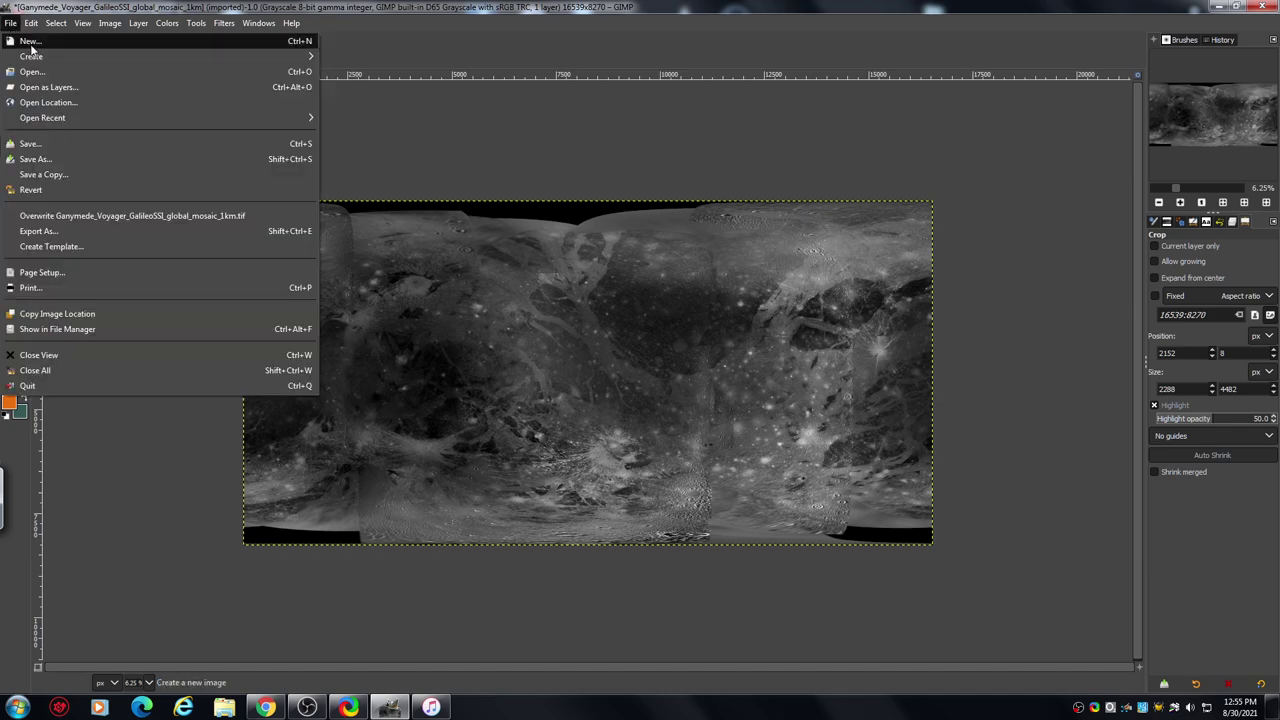
pyautogui.click(36, 159)
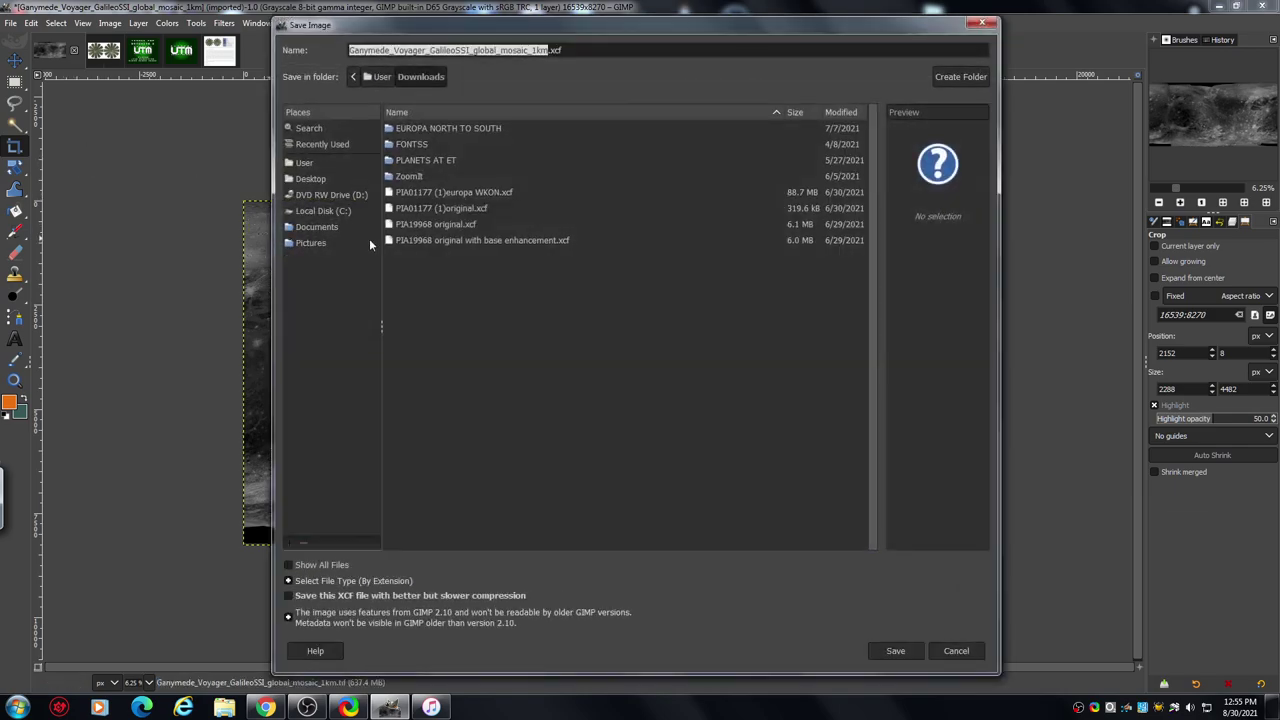
pyautogui.click(317, 227)
pyautogui.doubleClick(444, 128)
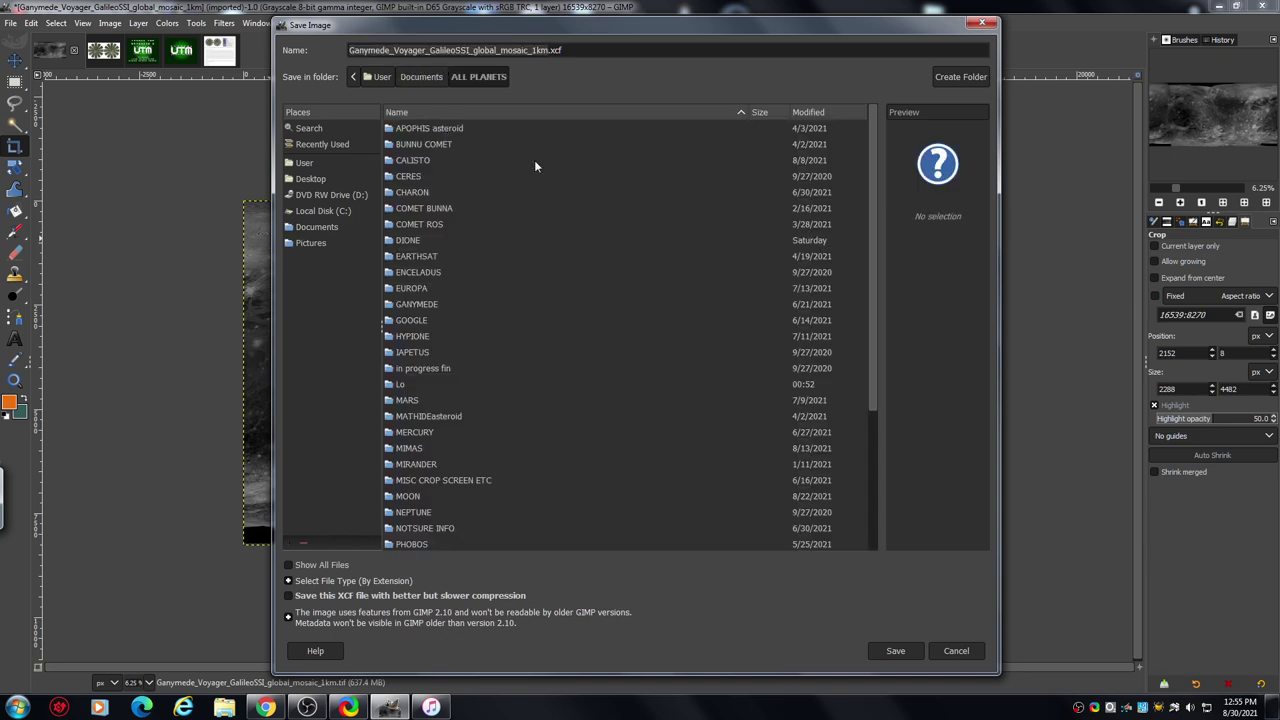
pyautogui.scroll(-4, 876, 260)
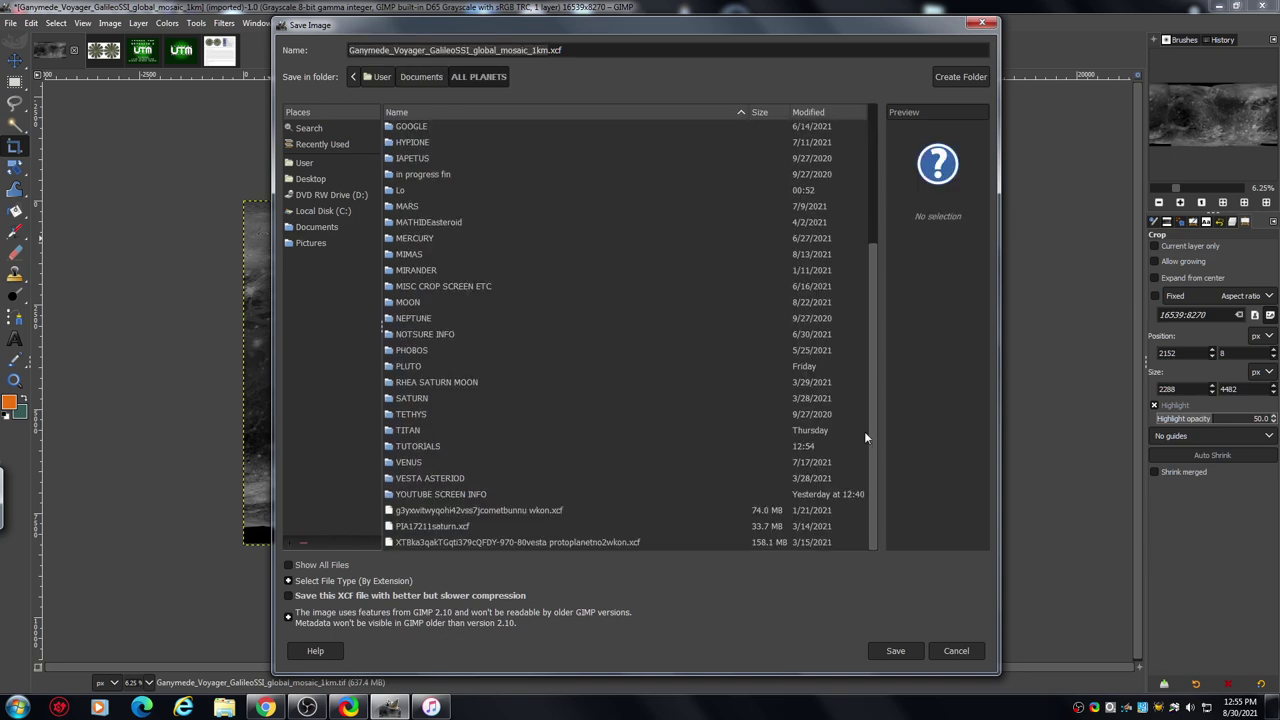
pyautogui.doubleClick(424, 446)
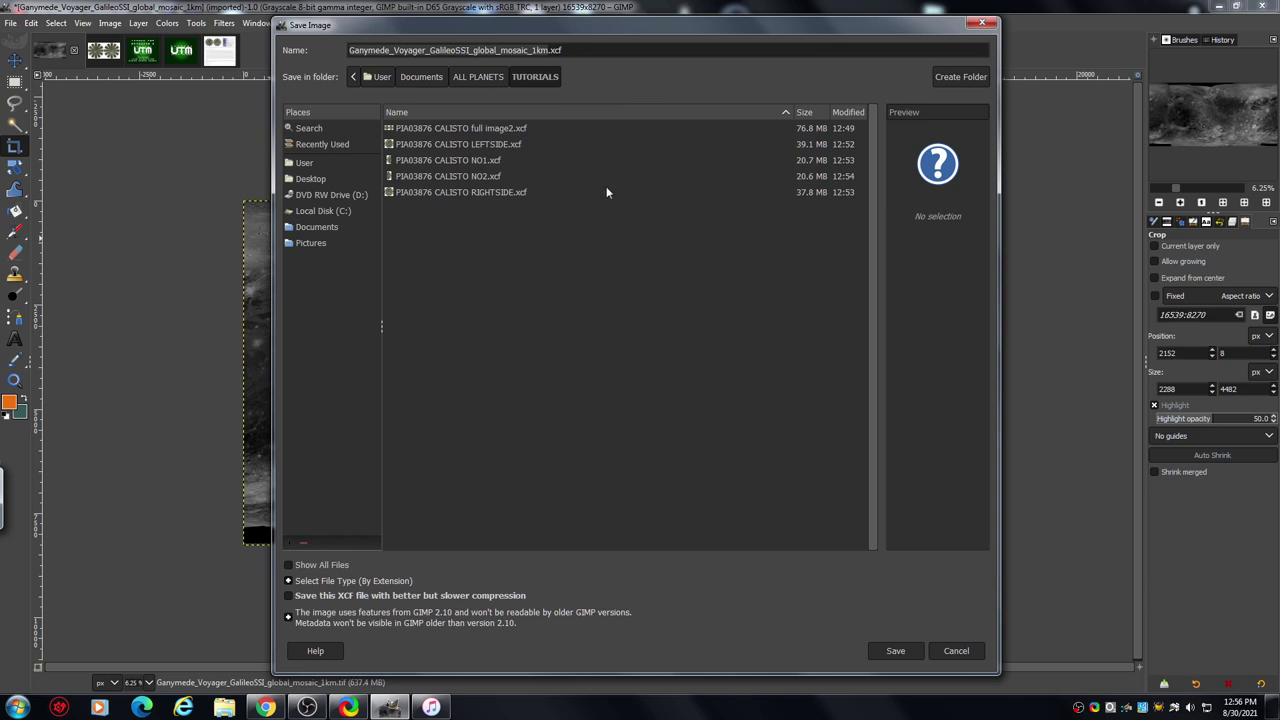
pyautogui.click(900, 651)
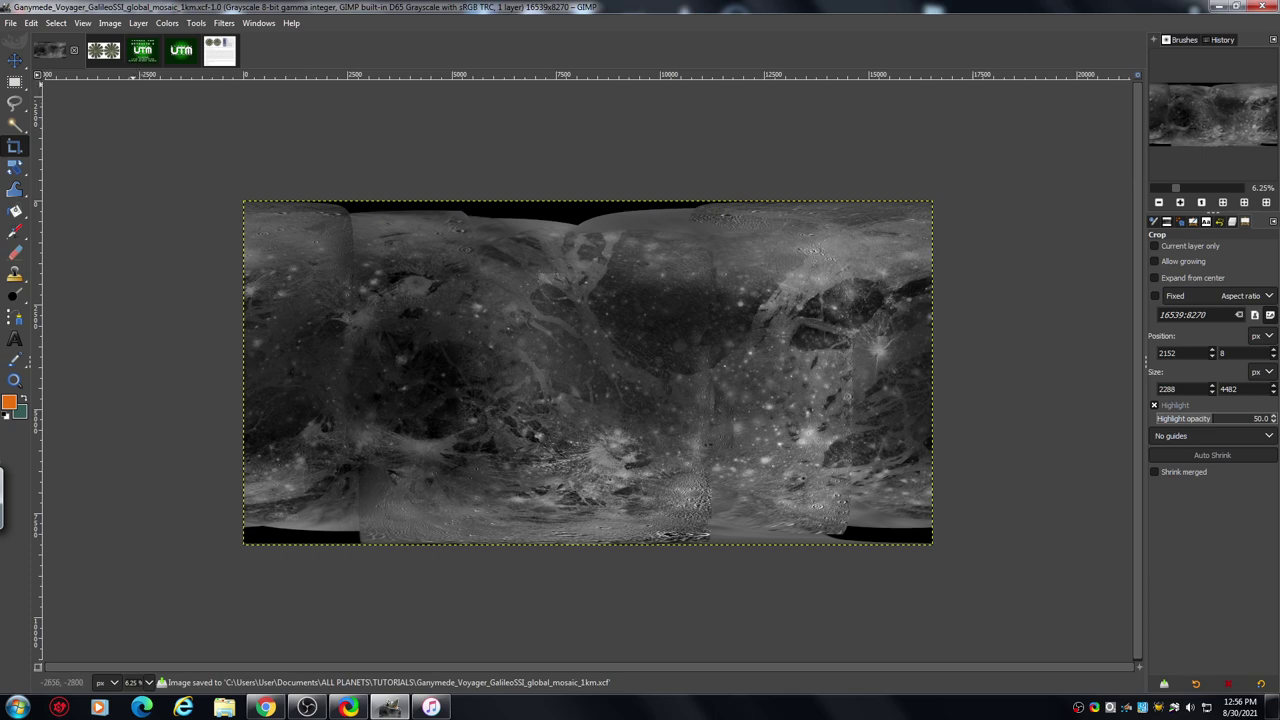
# Switch the grayscale Ganymede mosaic to RGB mode via Image > Mode > RGB.
pyautogui.click(110, 23)
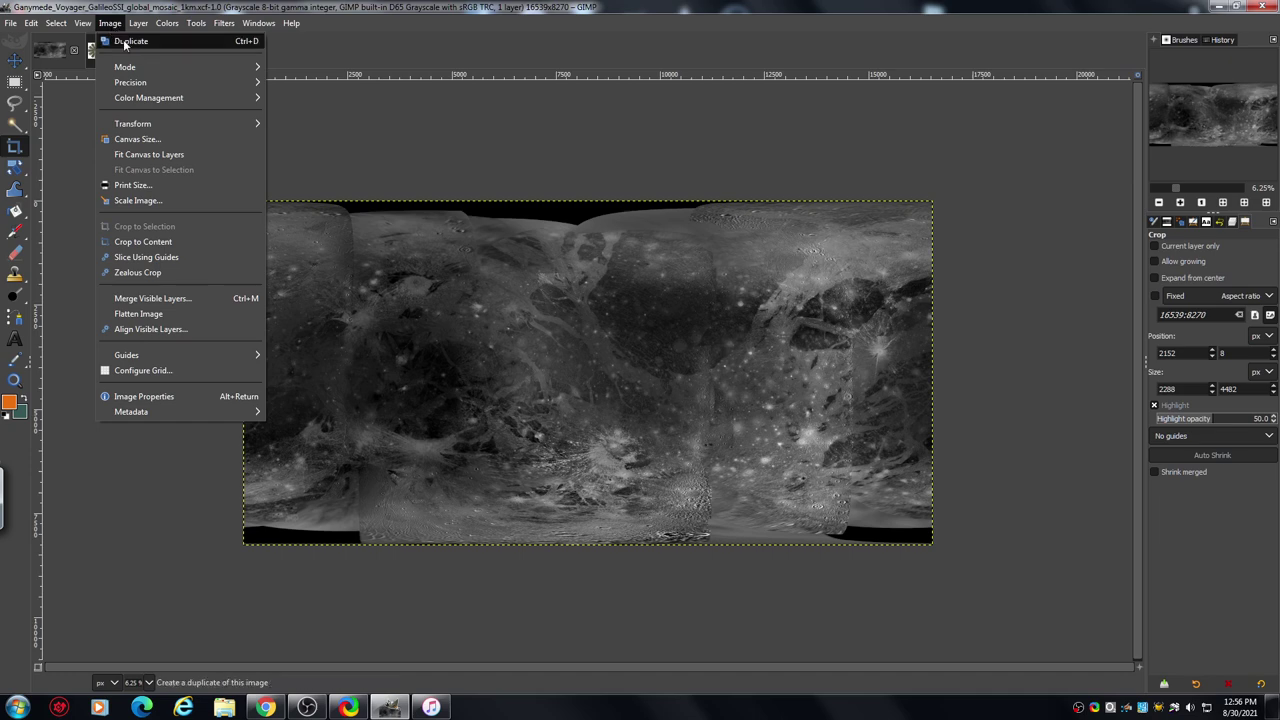
pyautogui.moveTo(151, 68)
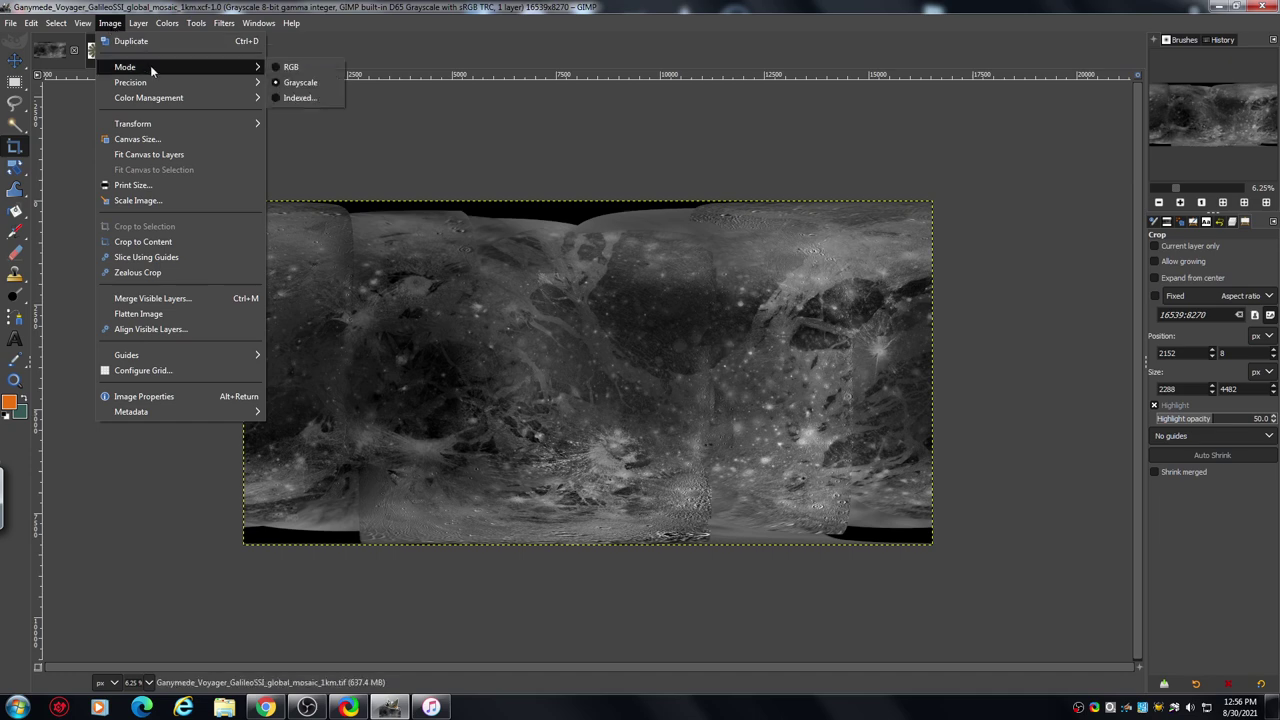
pyautogui.click(305, 67)
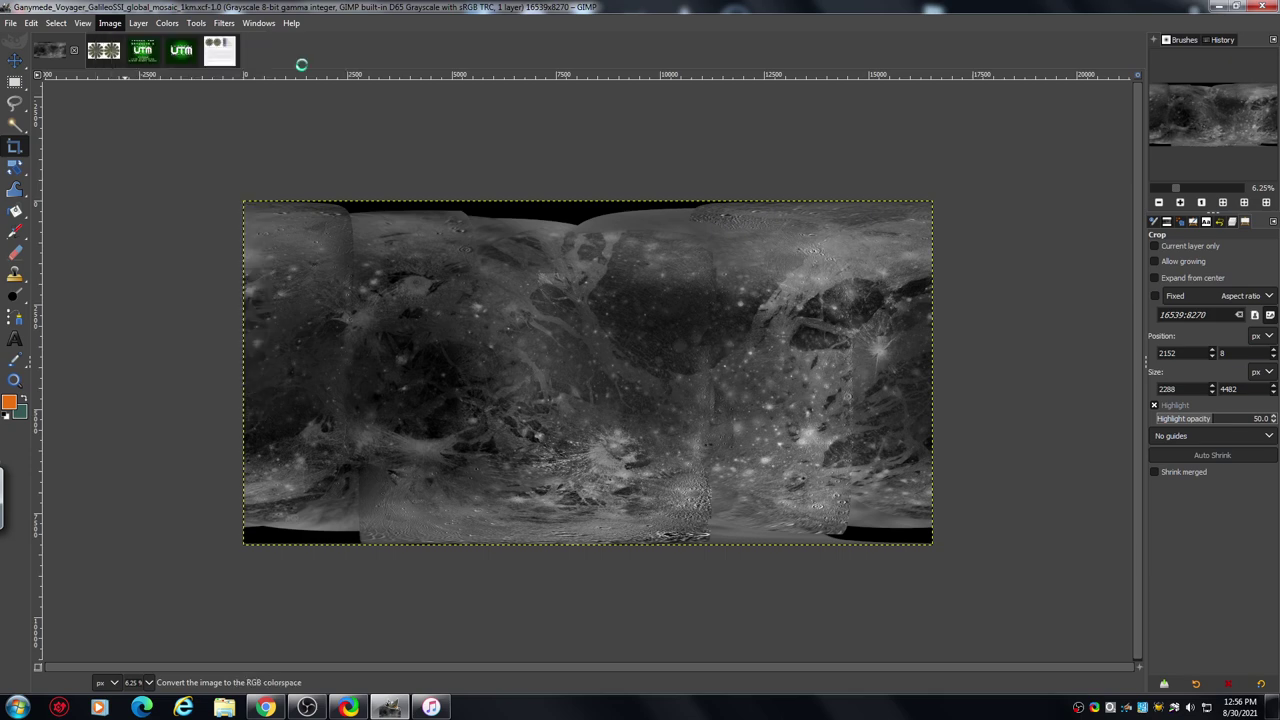
pyautogui.click(110, 23)
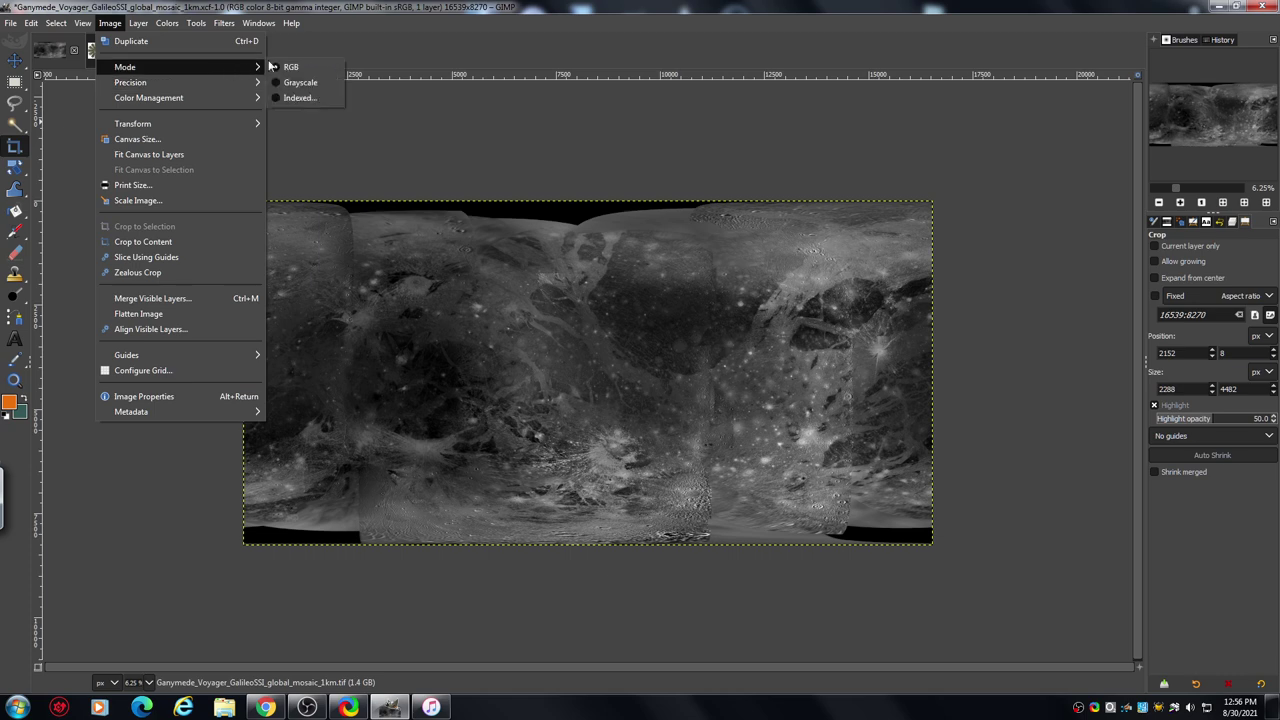
pyautogui.moveTo(178, 18)
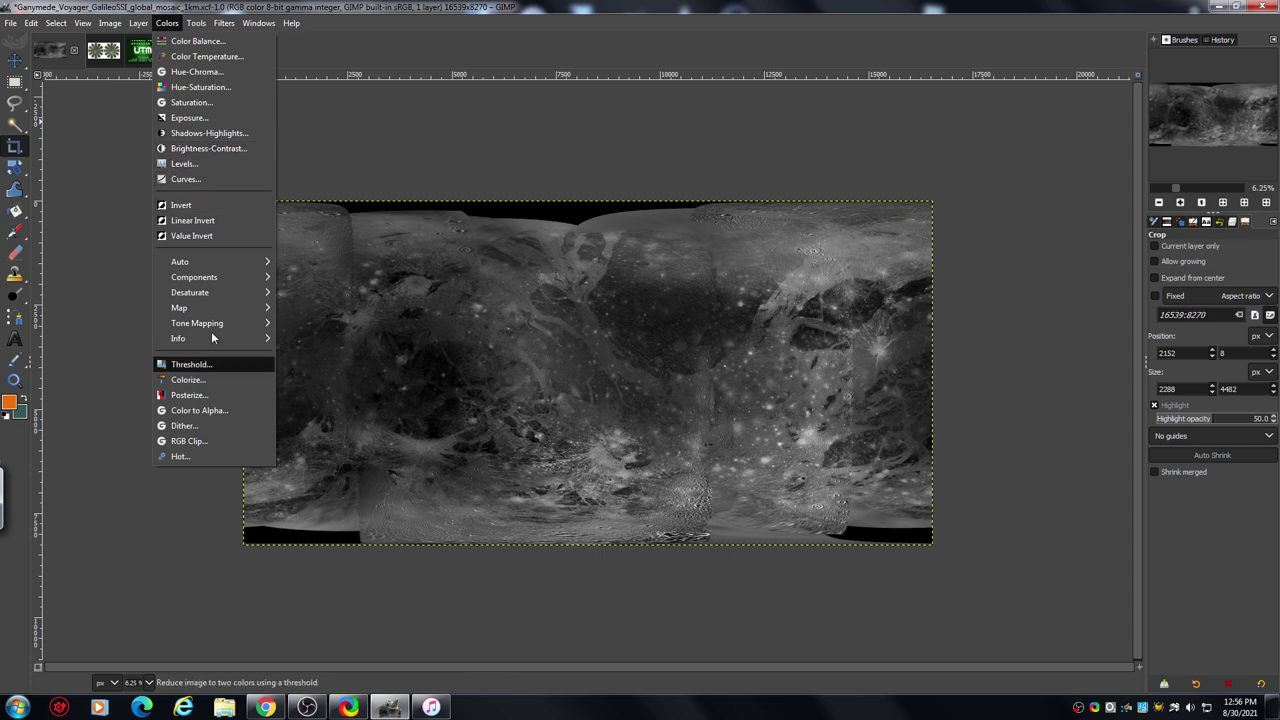
# Colorize the mosaic red with hue 1.0000 and saturation 0.3605.
pyautogui.click(213, 379)
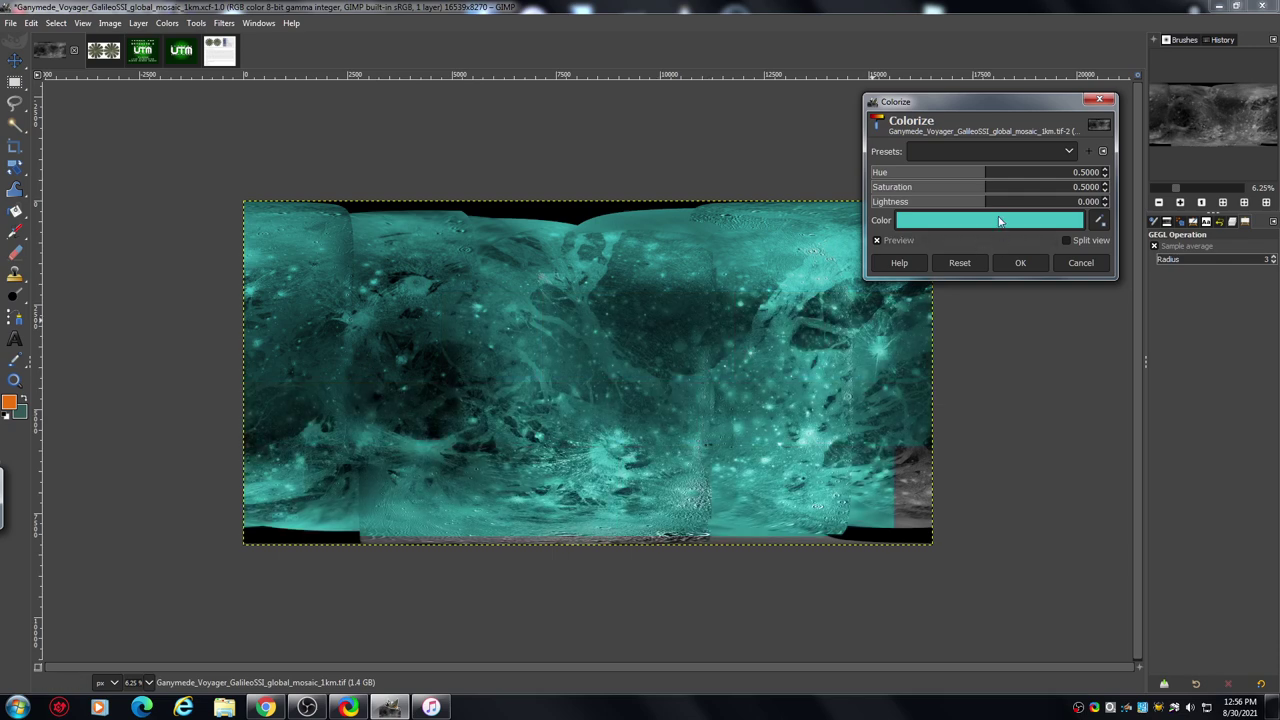
pyautogui.moveTo(984, 174); pyautogui.dragTo(1103, 188)
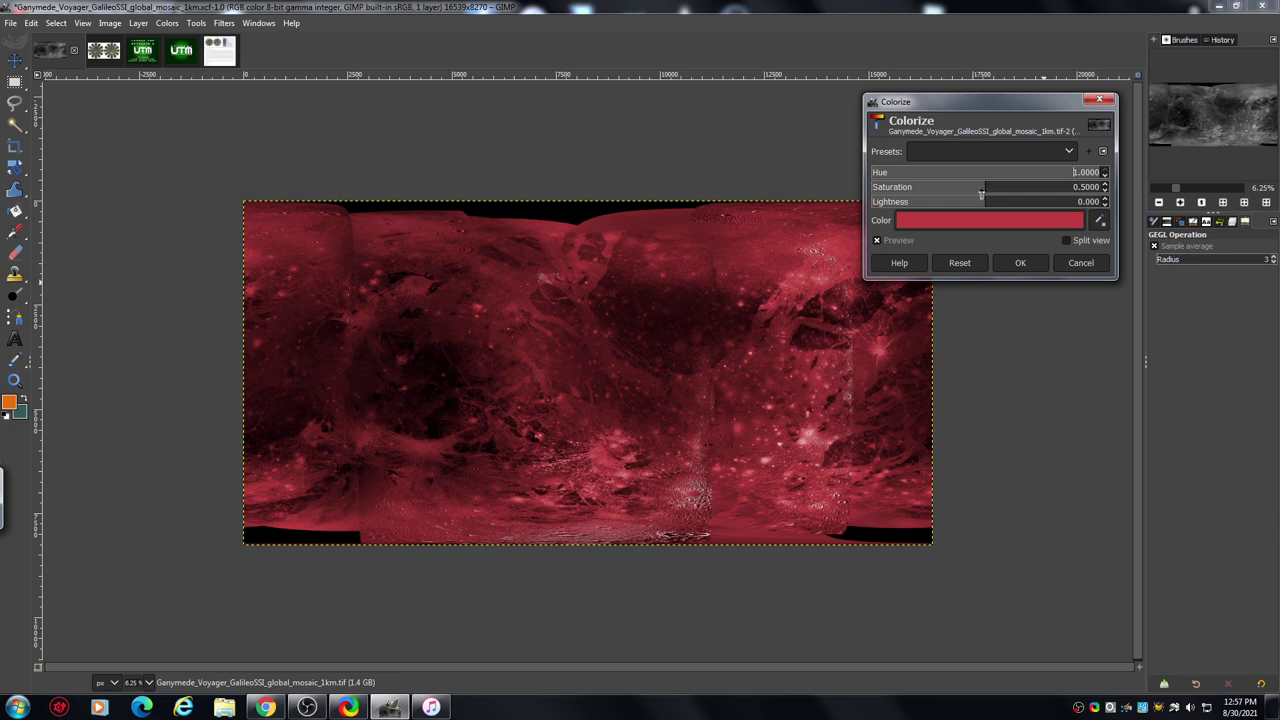
pyautogui.moveTo(985, 195); pyautogui.dragTo(953, 195)
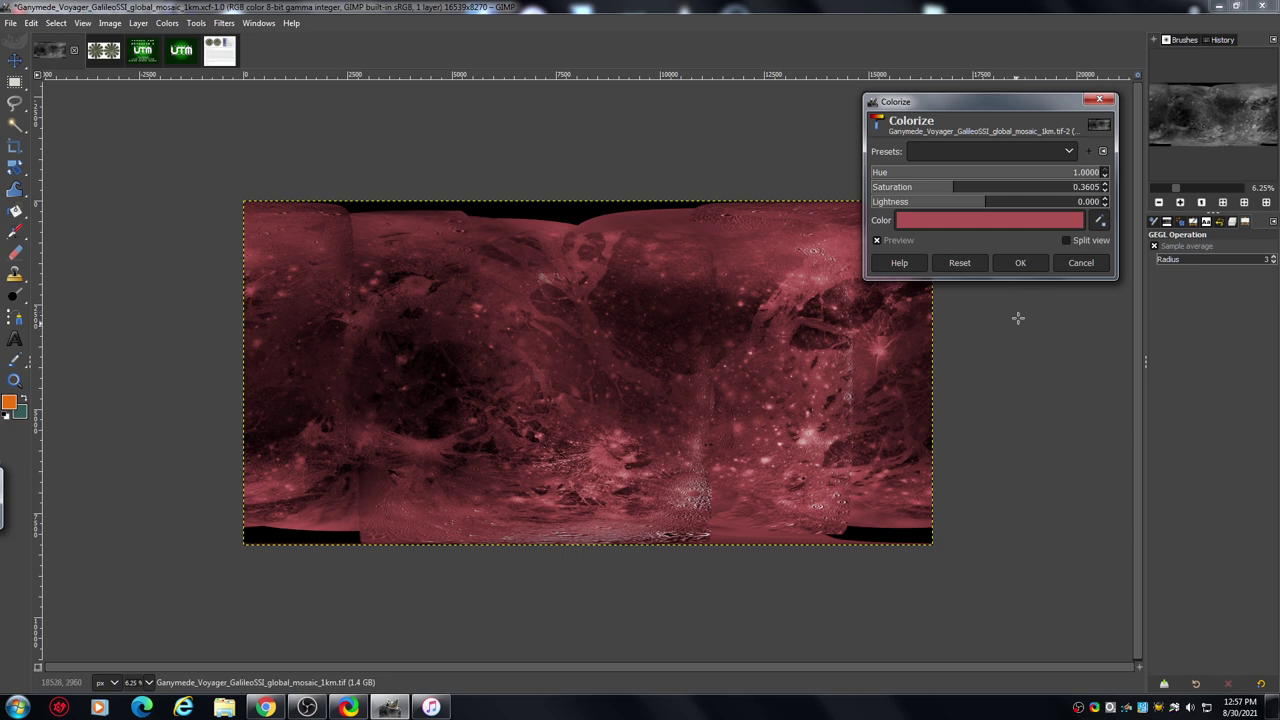
pyautogui.click(1019, 262)
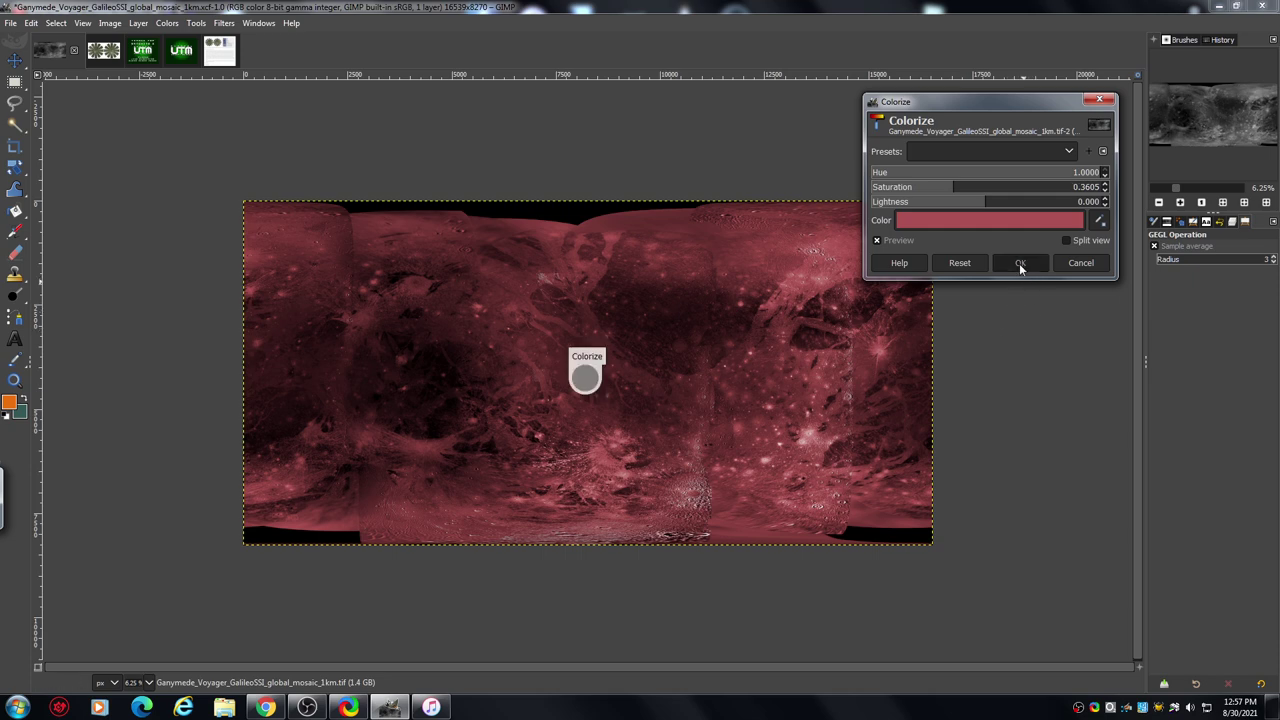
# Save the red-tinted mosaic over the existing 1km XCF file.
pyautogui.click(30, 23)
pyautogui.moveTo(10, 23)
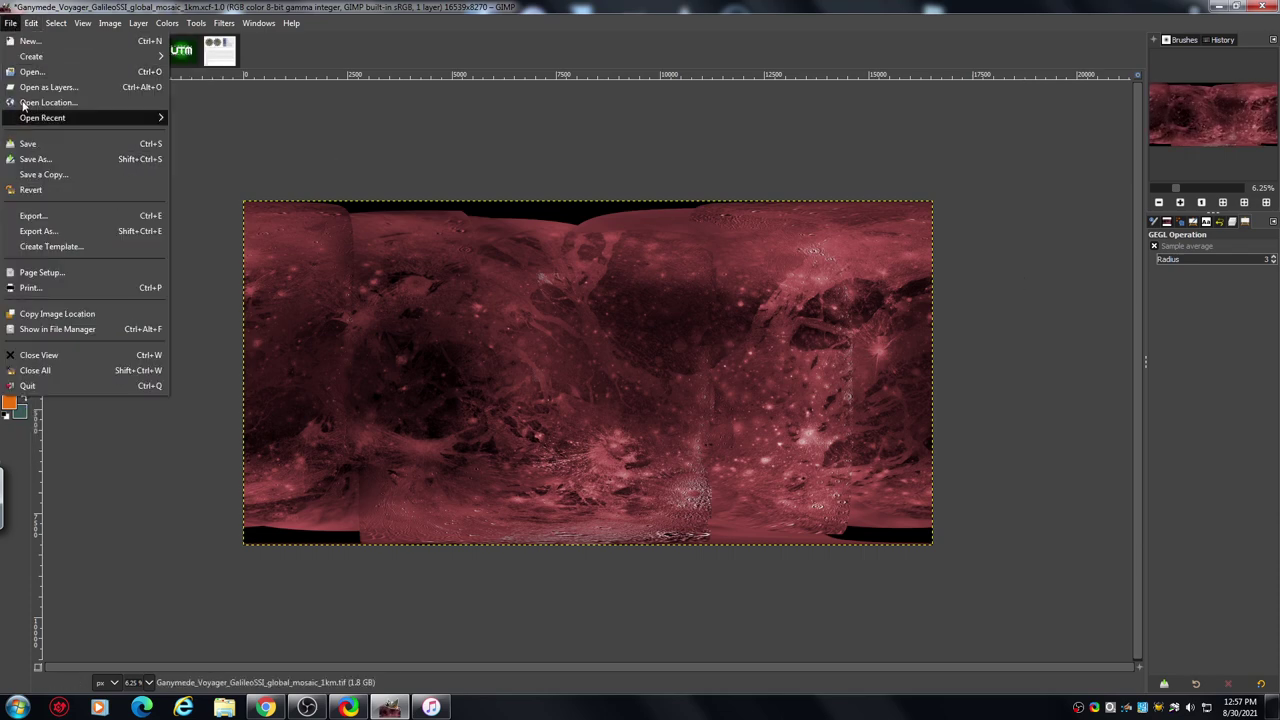
pyautogui.click(50, 161)
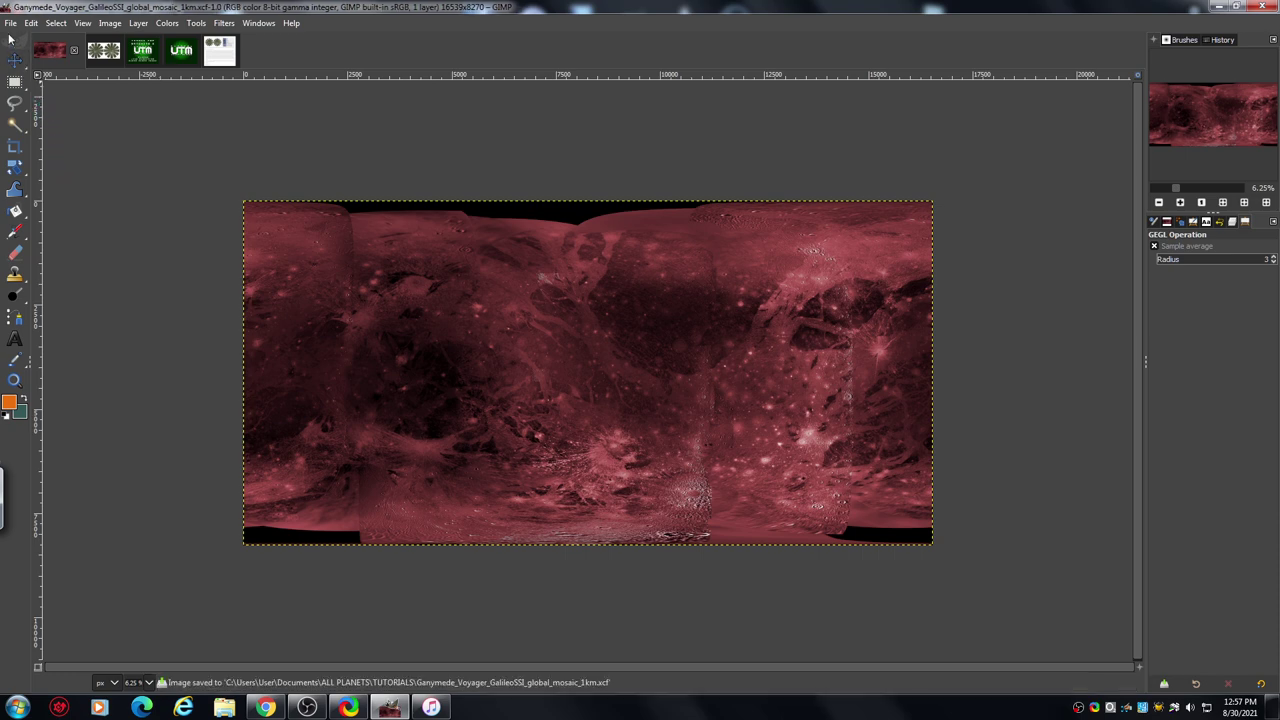
# Save a copy as Ganymede_Voyager_GalileoSSI_global_mosaic_1km COLOUR.xcf in TUTORIALS.
pyautogui.click(10, 23)
pyautogui.click(36, 159)
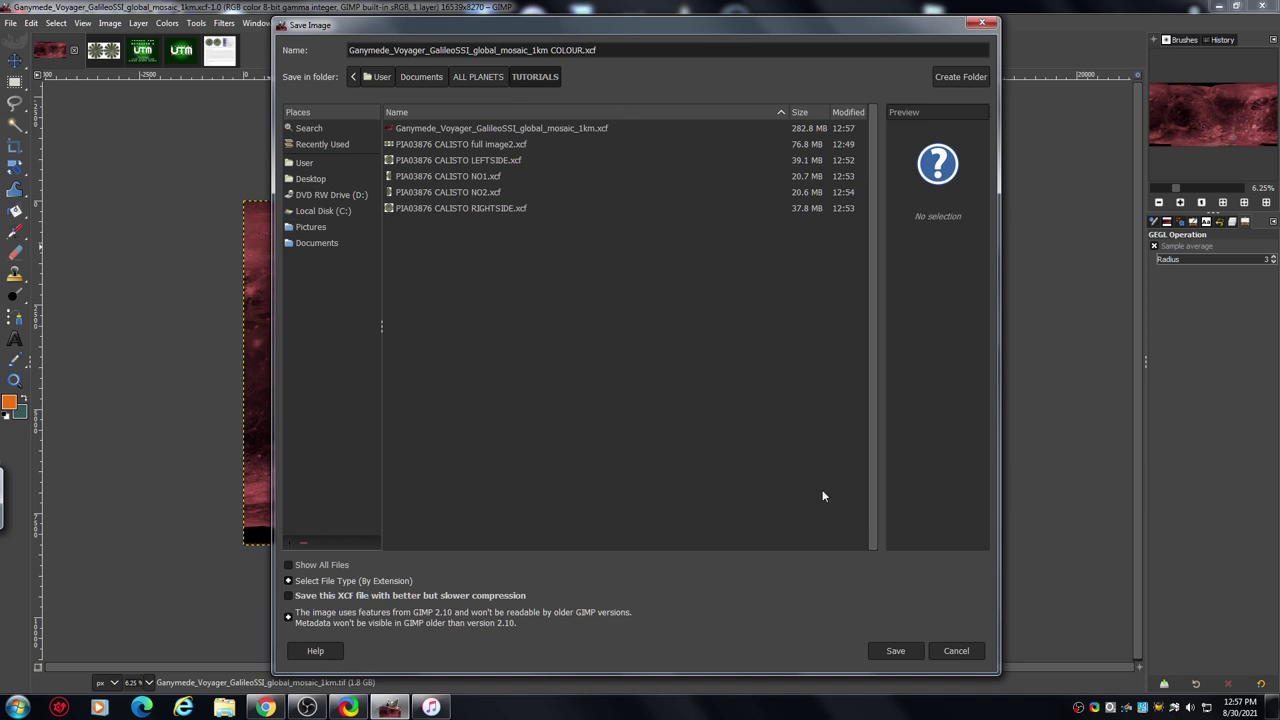
pyautogui.click(894, 652)
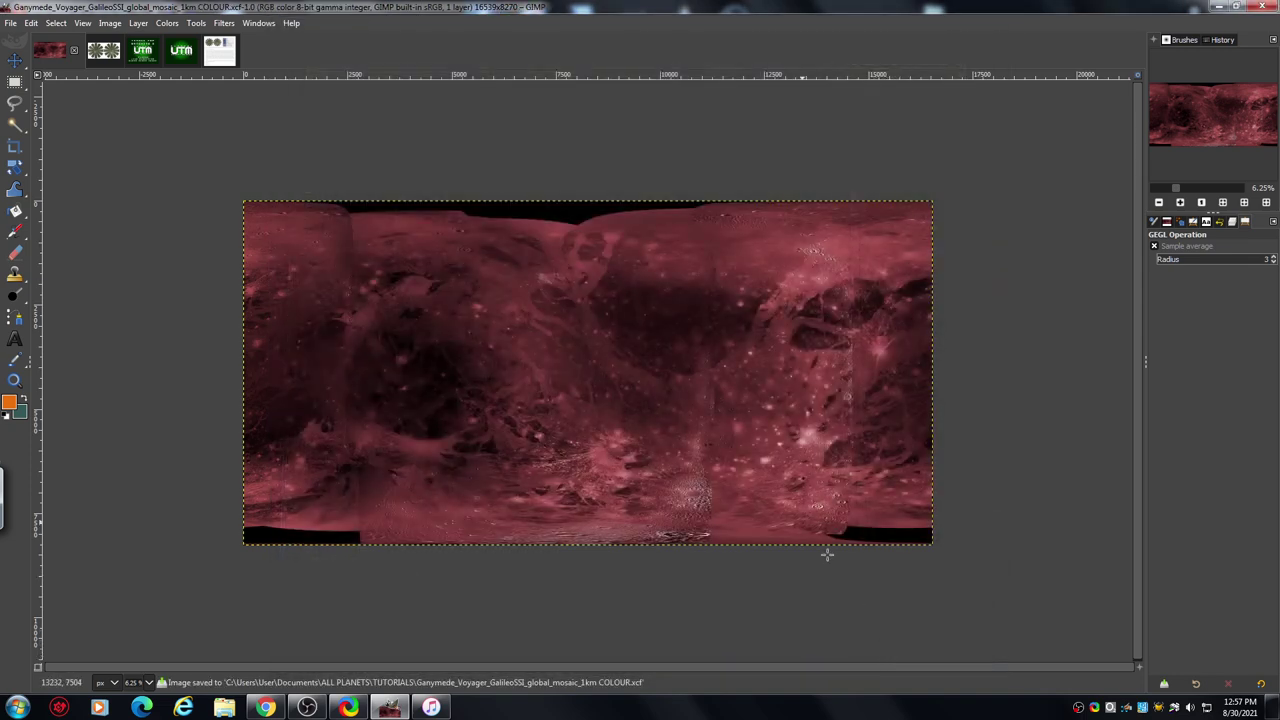
# Bring up the File menu over the red Ganymede mosaic.
pyautogui.click(11, 23)
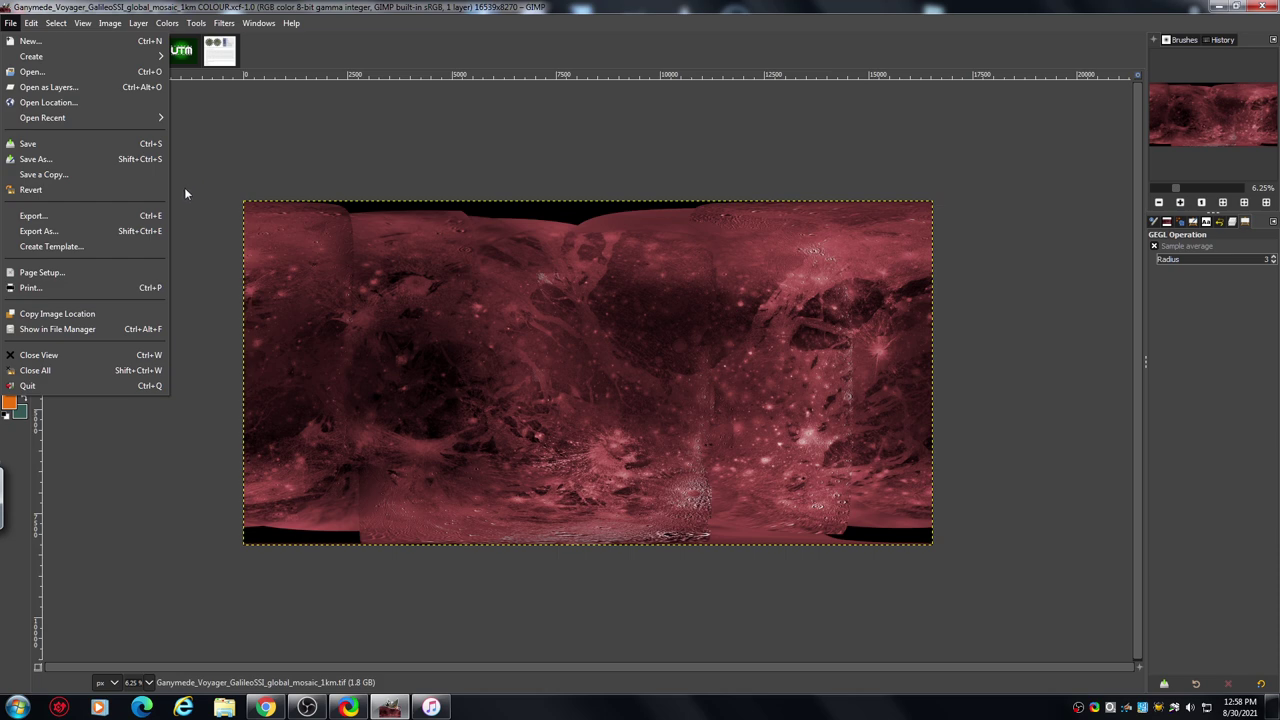
# Preview the Ganymede and Callisto XCF files in TUTORIALS via Save As, then cancel without saving.
pyautogui.click(64, 158)
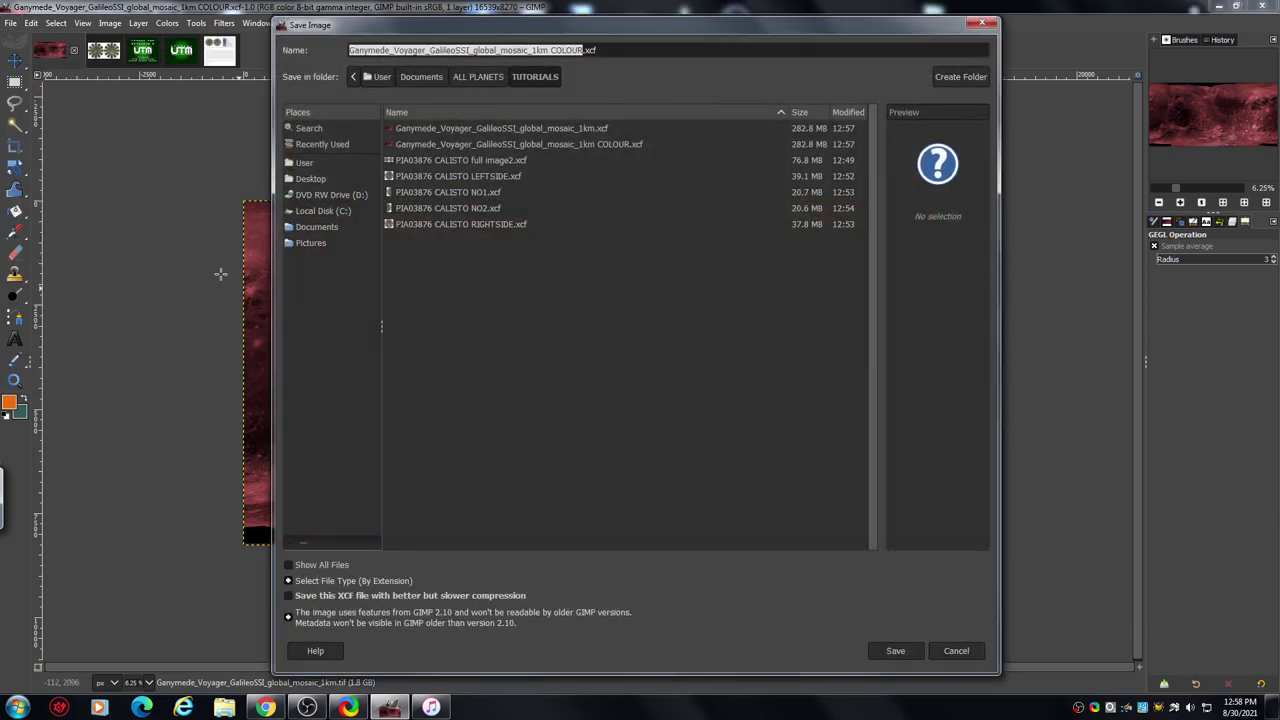
pyautogui.click(533, 131)
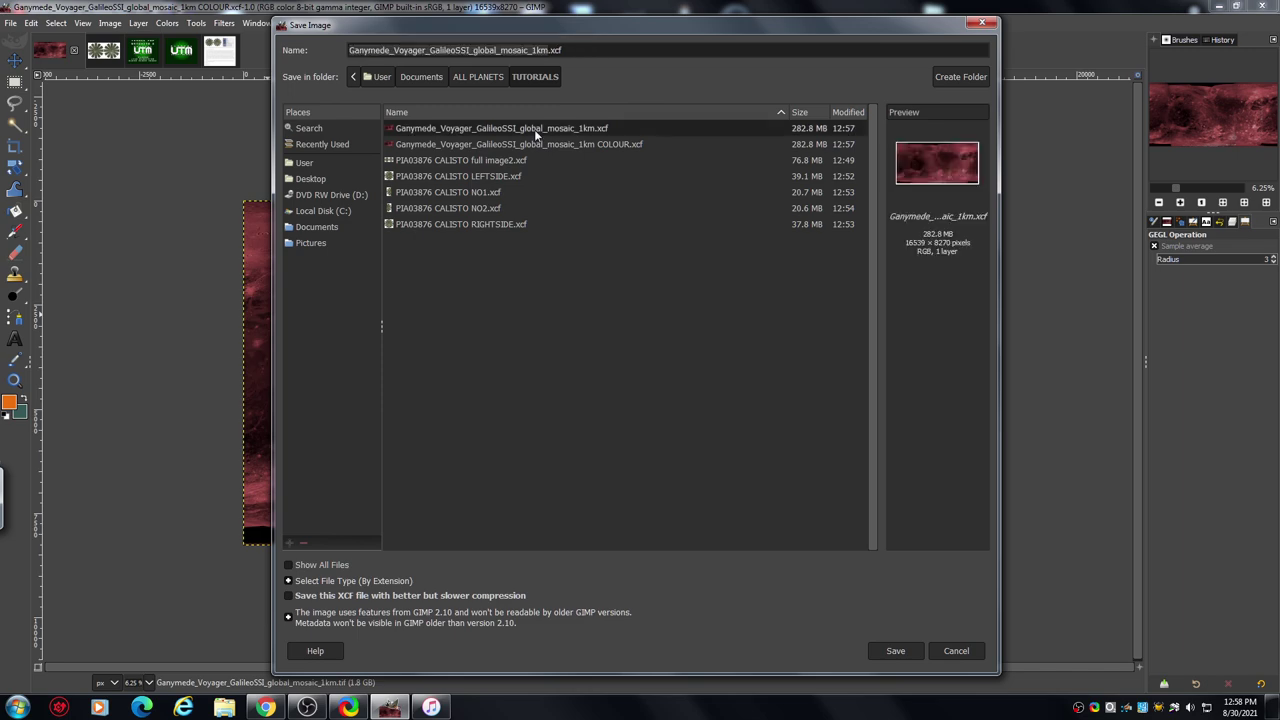
pyautogui.click(537, 144)
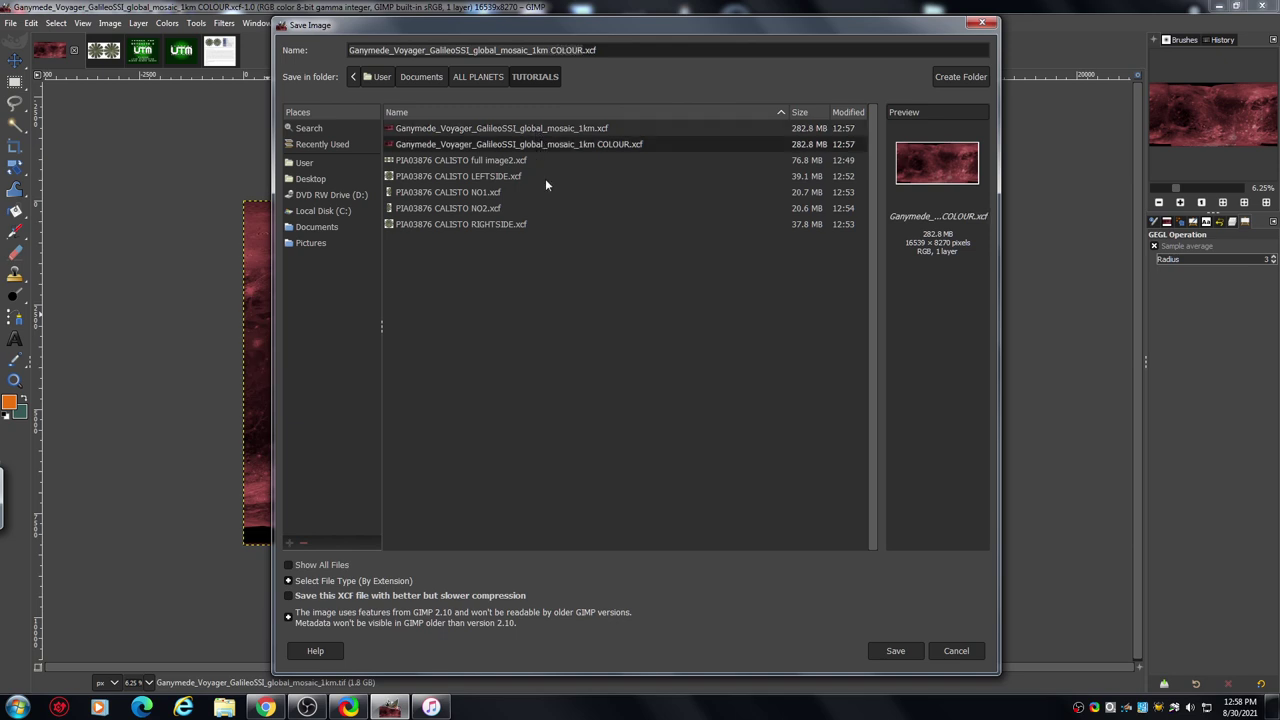
pyautogui.click(494, 160)
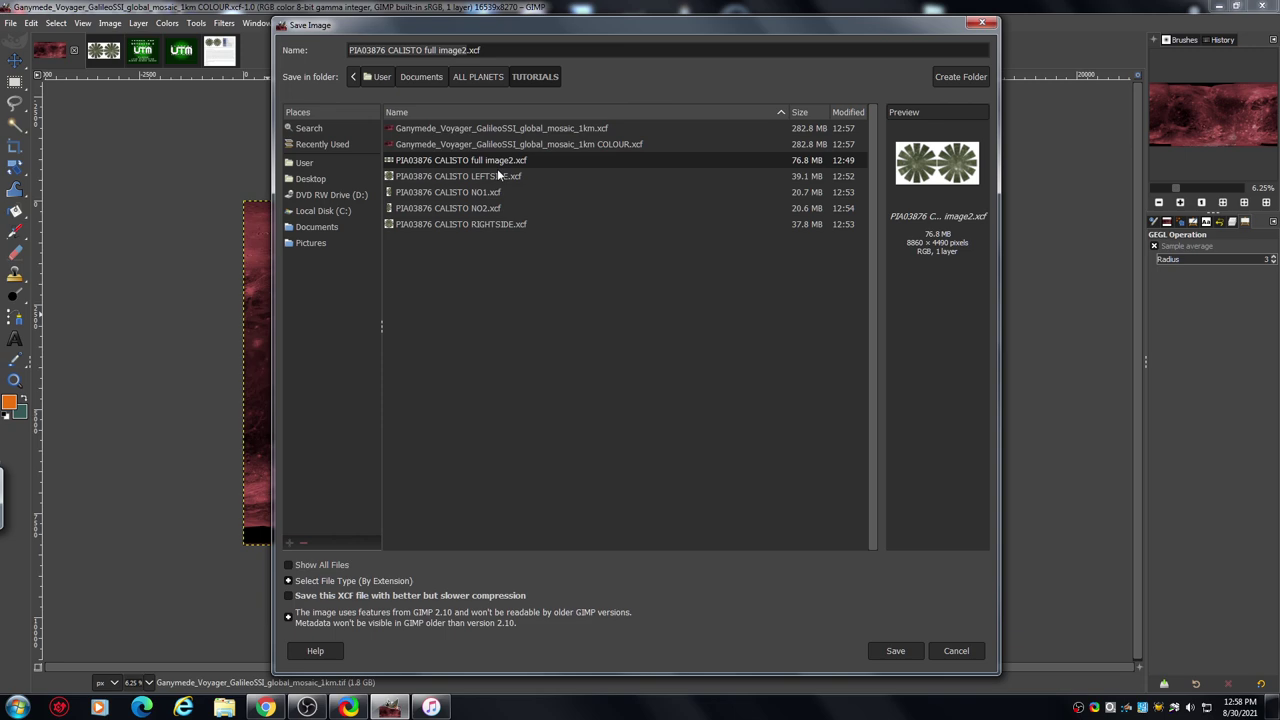
pyautogui.click(501, 175)
pyautogui.click(493, 192)
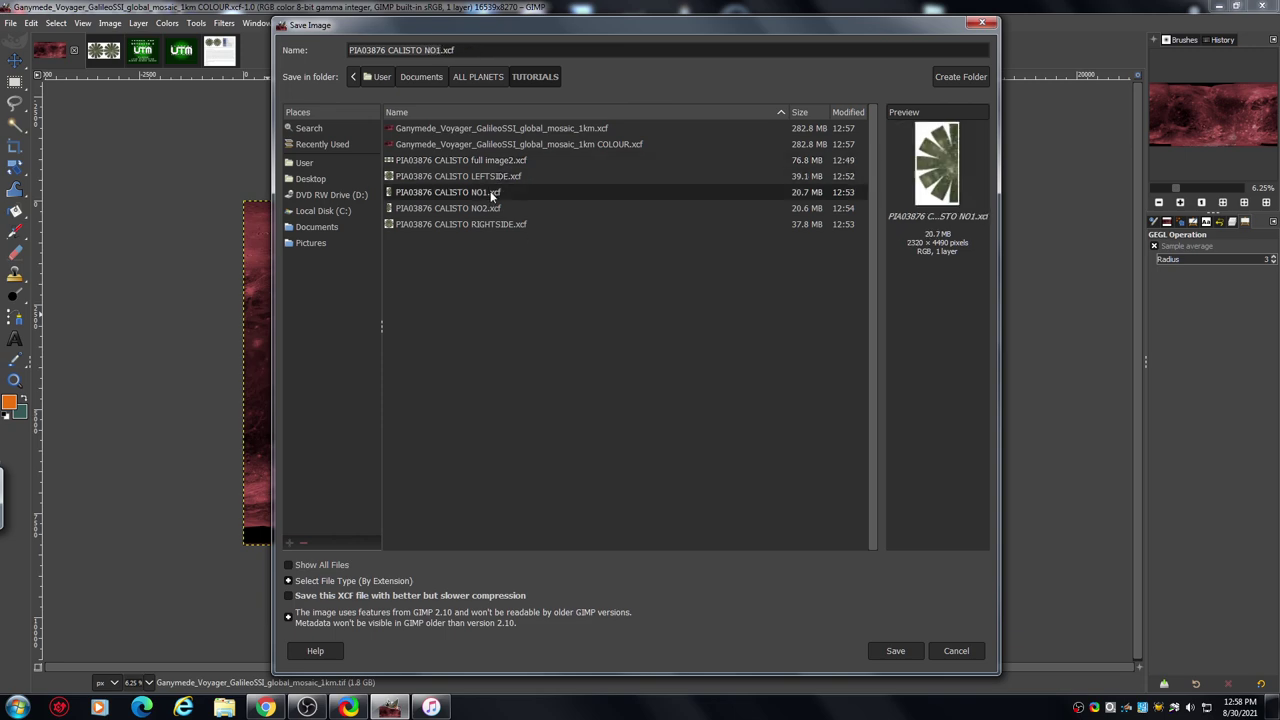
pyautogui.click(491, 208)
pyautogui.click(488, 225)
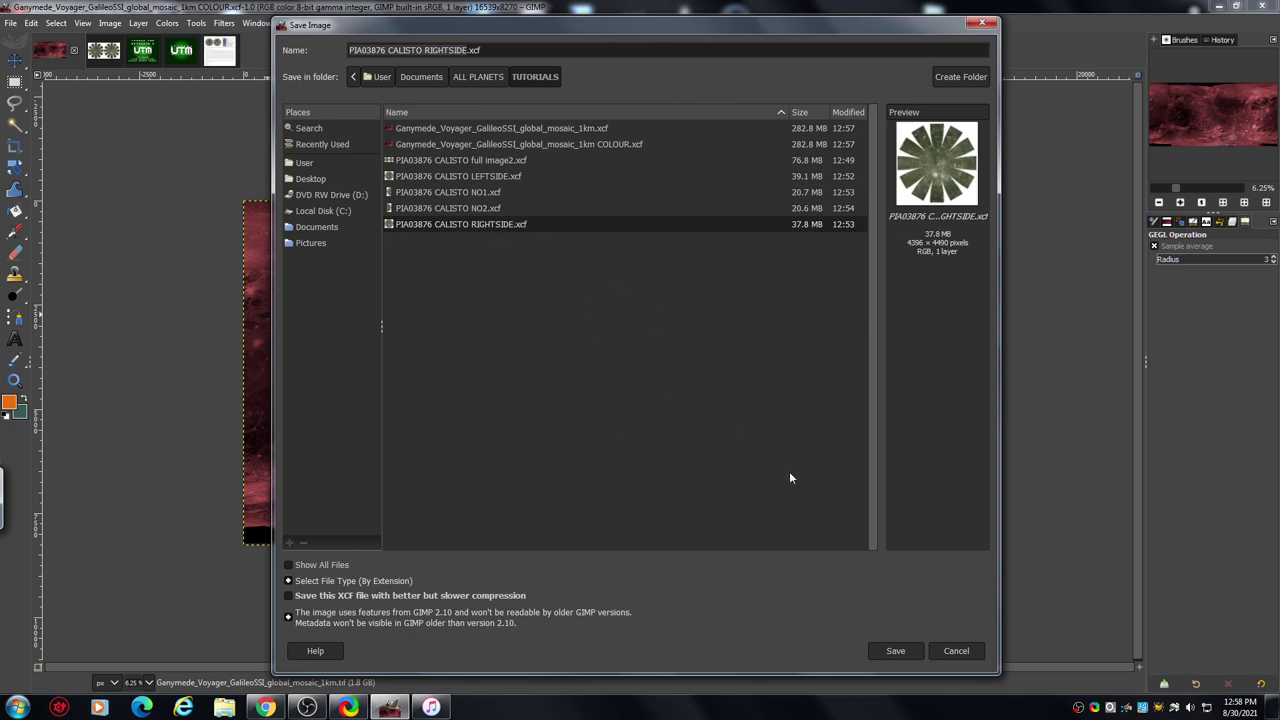
pyautogui.click(955, 651)
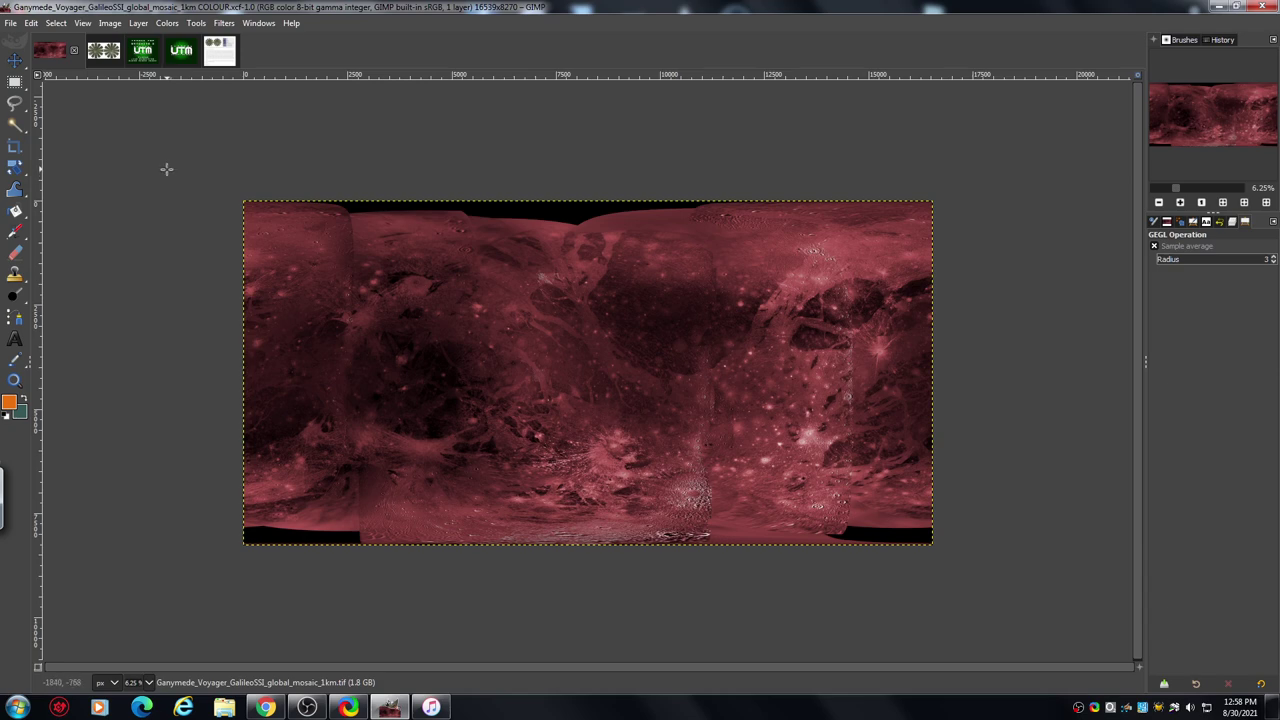
pyautogui.click(143, 52)
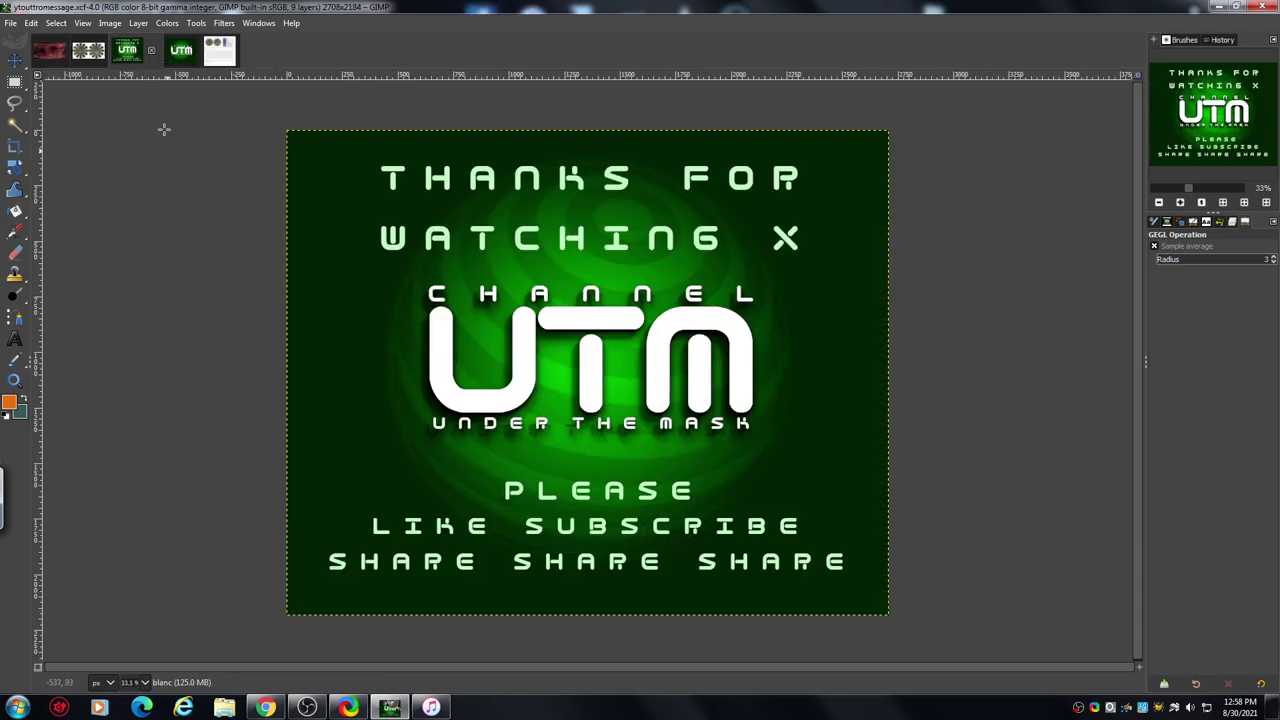